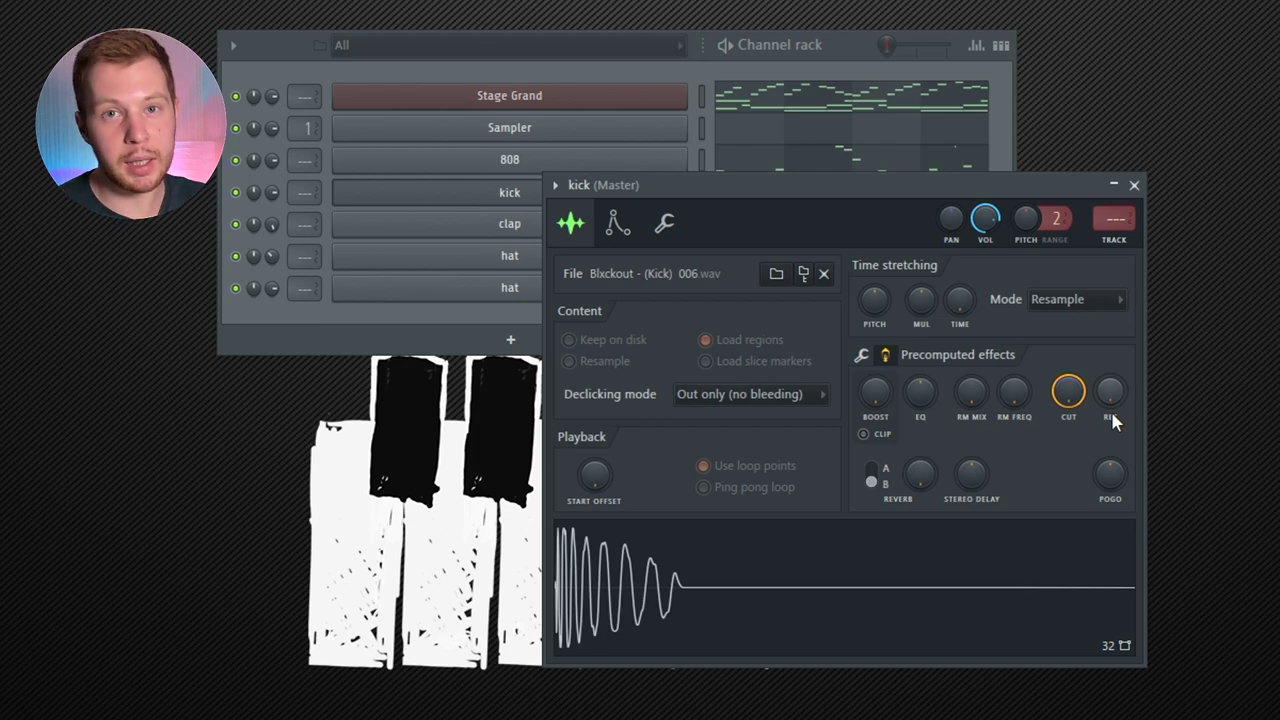
Open the last hat channel's sampler settings and try out its precomputed stereo delay and reverb B effects.
click(848, 64)
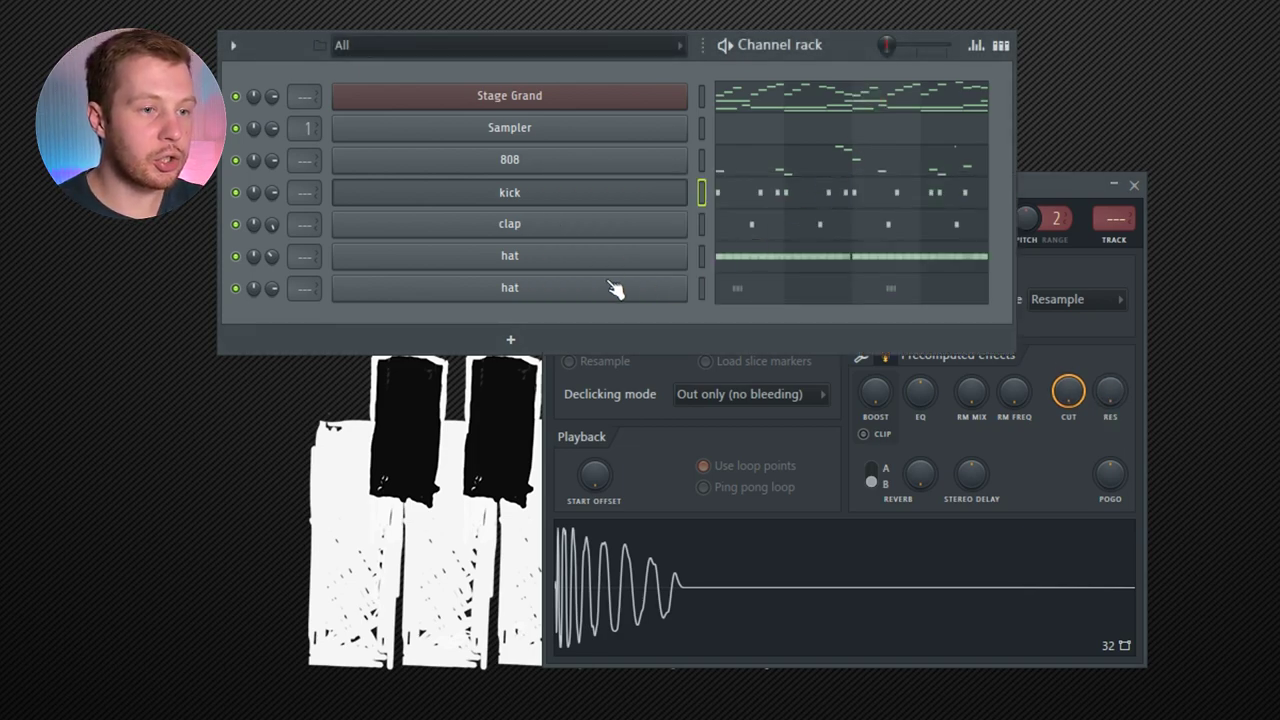
click(605, 287)
click(797, 350)
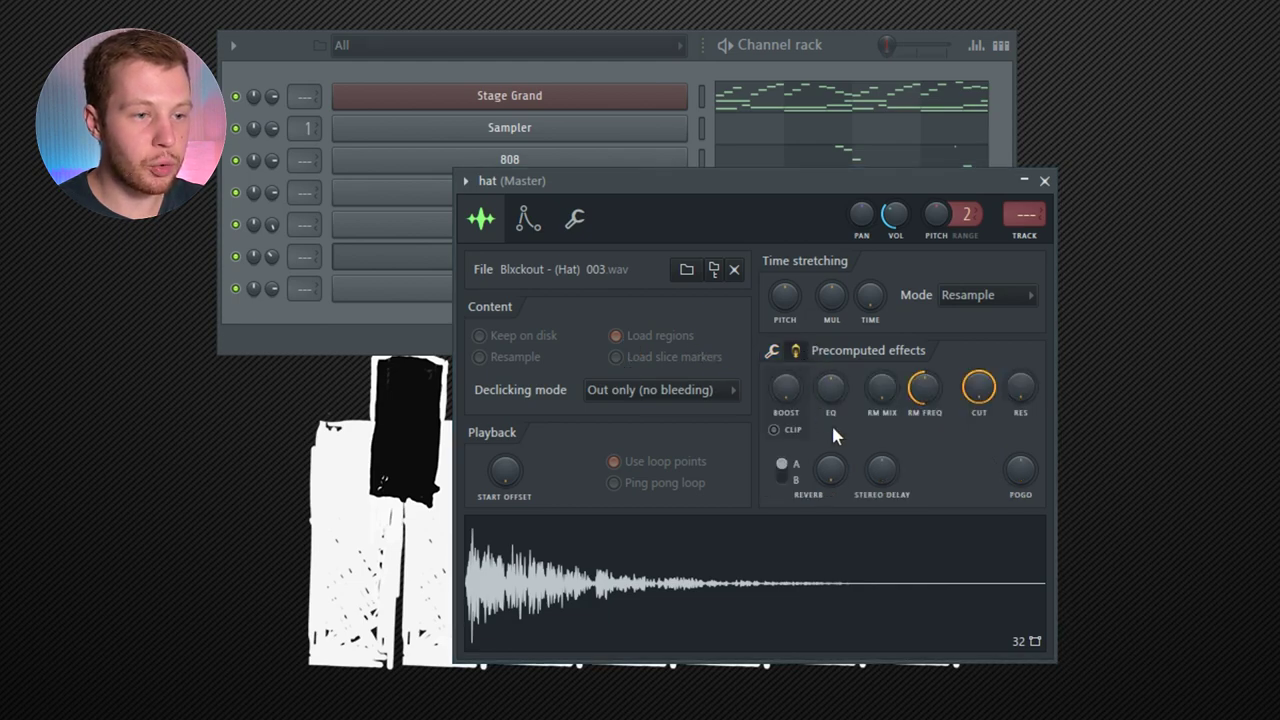
scroll(898, 488, up, 5)
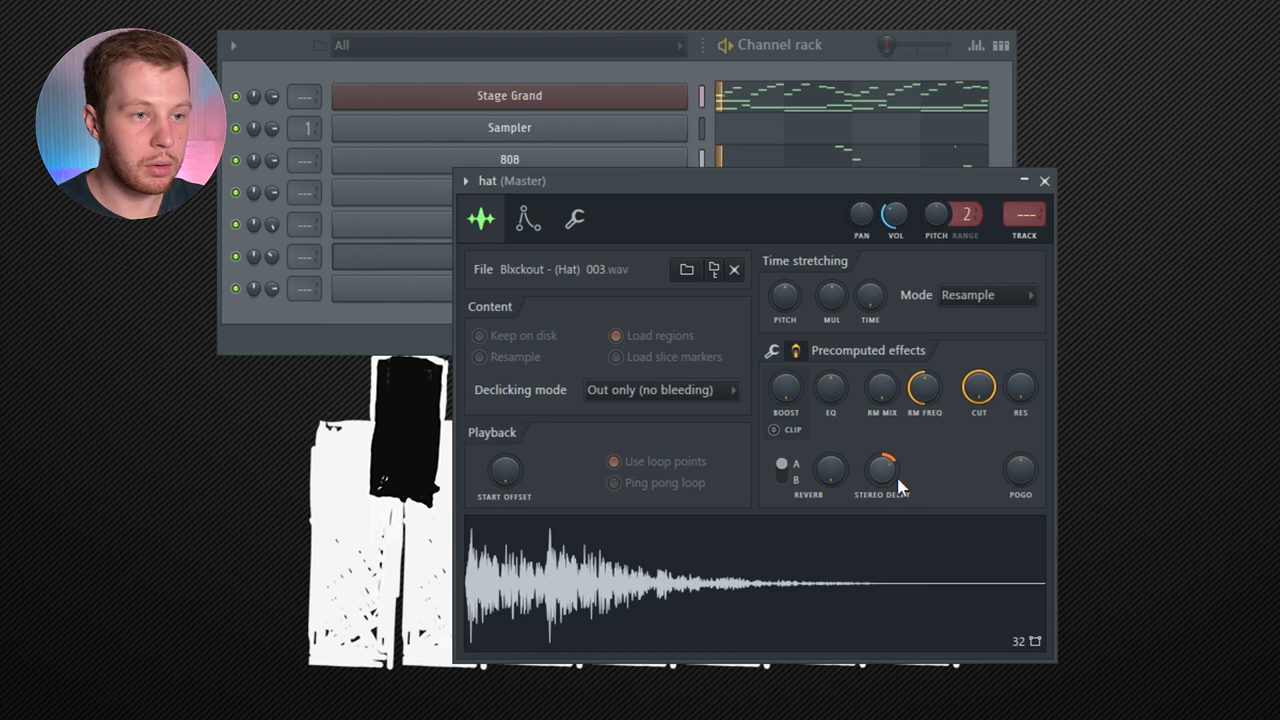
drag(898, 481, 898, 510)
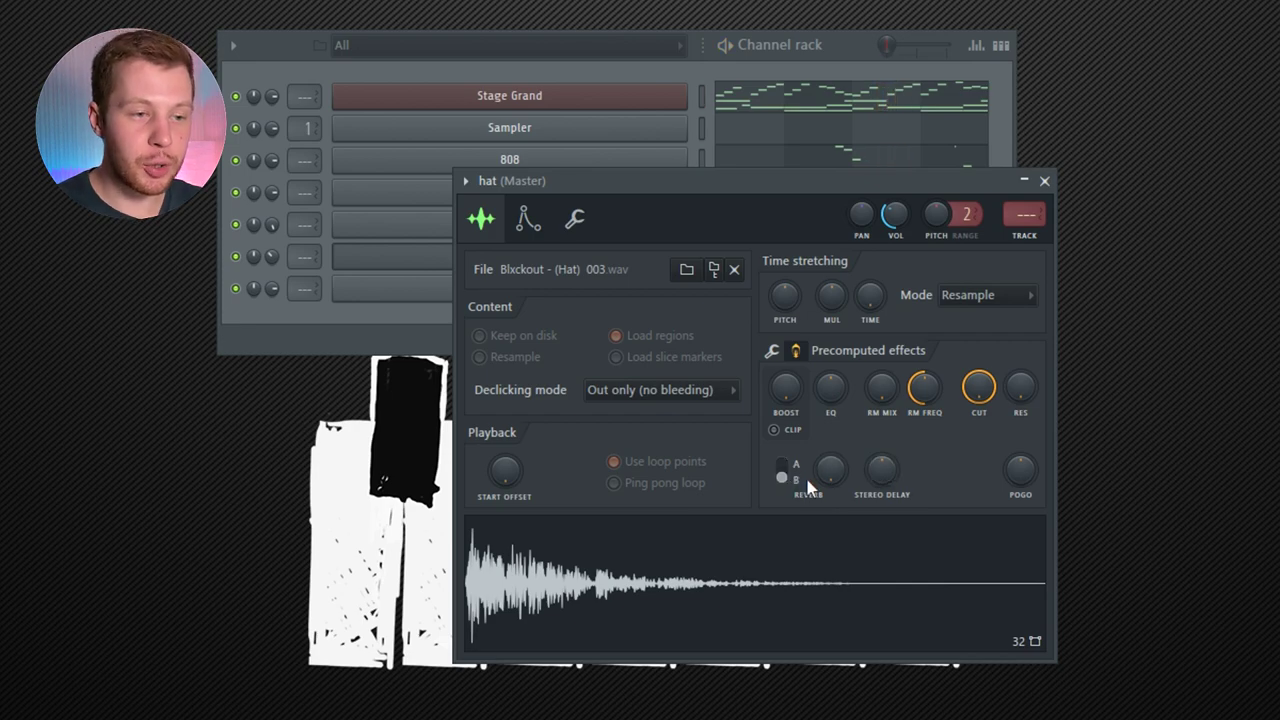
drag(830, 470, 830, 440)
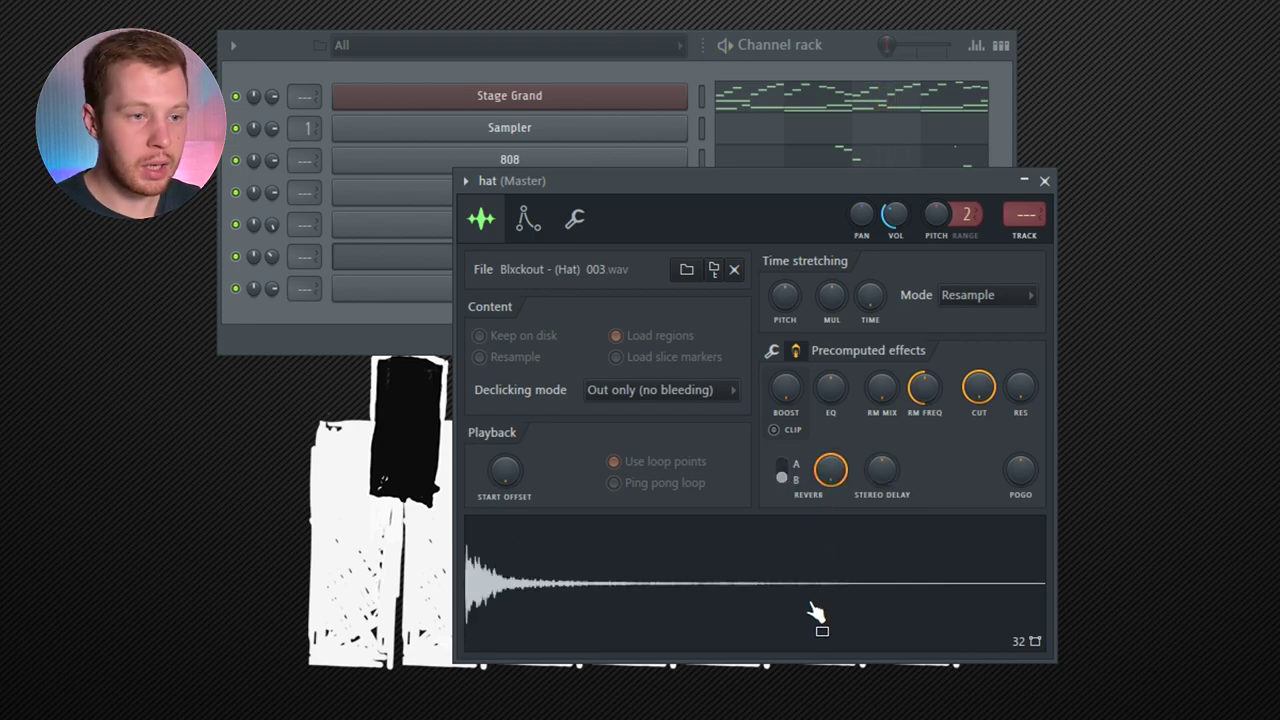
drag(830, 470, 823, 537)
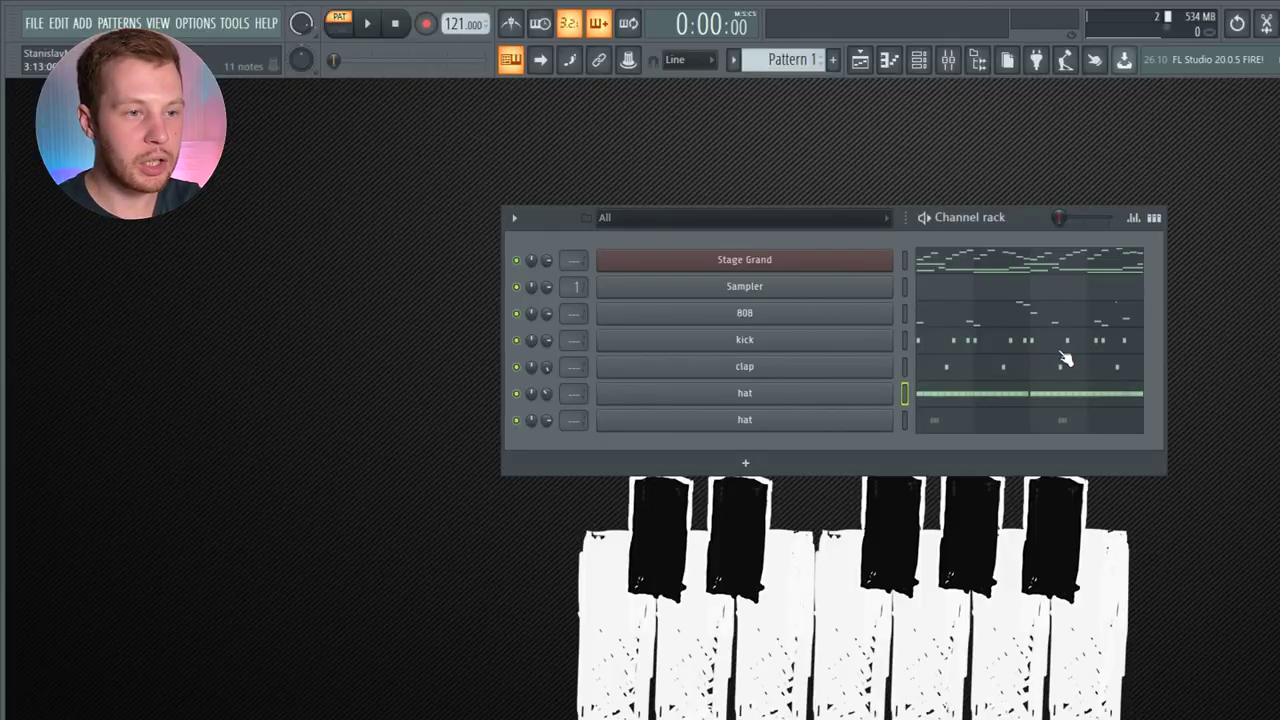
Open the first hat channel's piano roll and switch between the Stage Grand, 808 and hat parts through their ghost notes.
click(1110, 410)
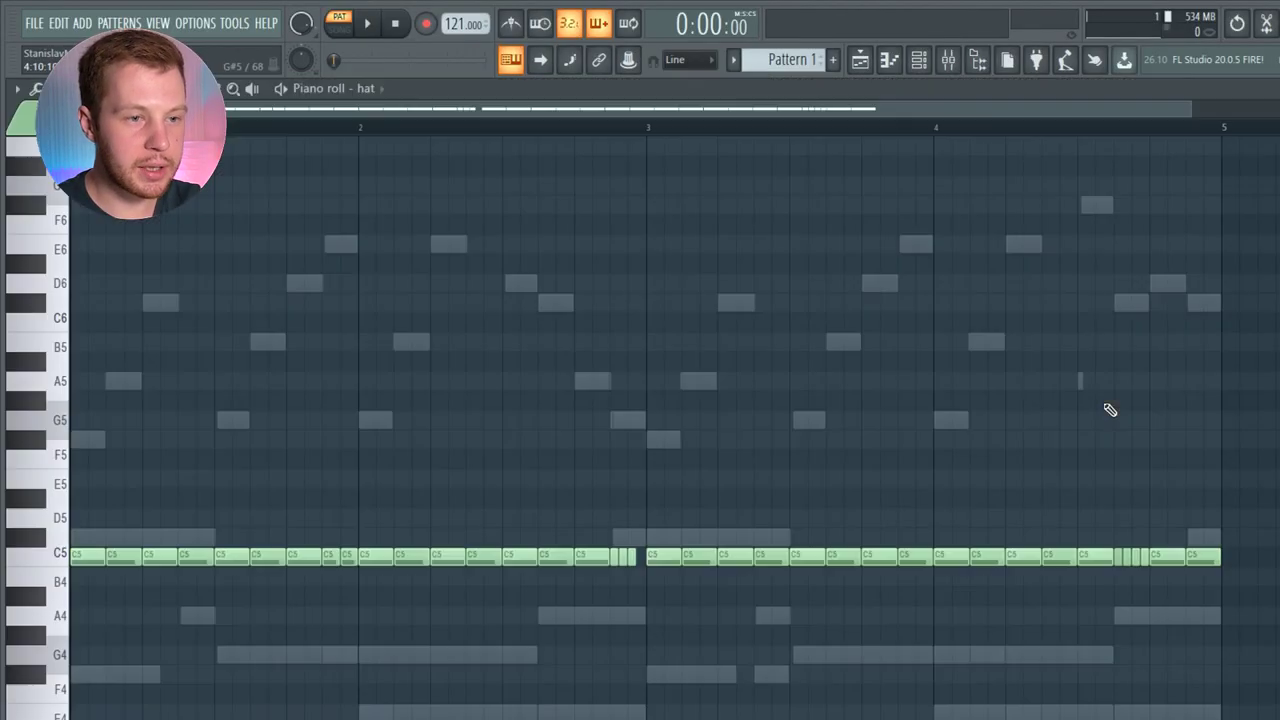
double_click(951, 422)
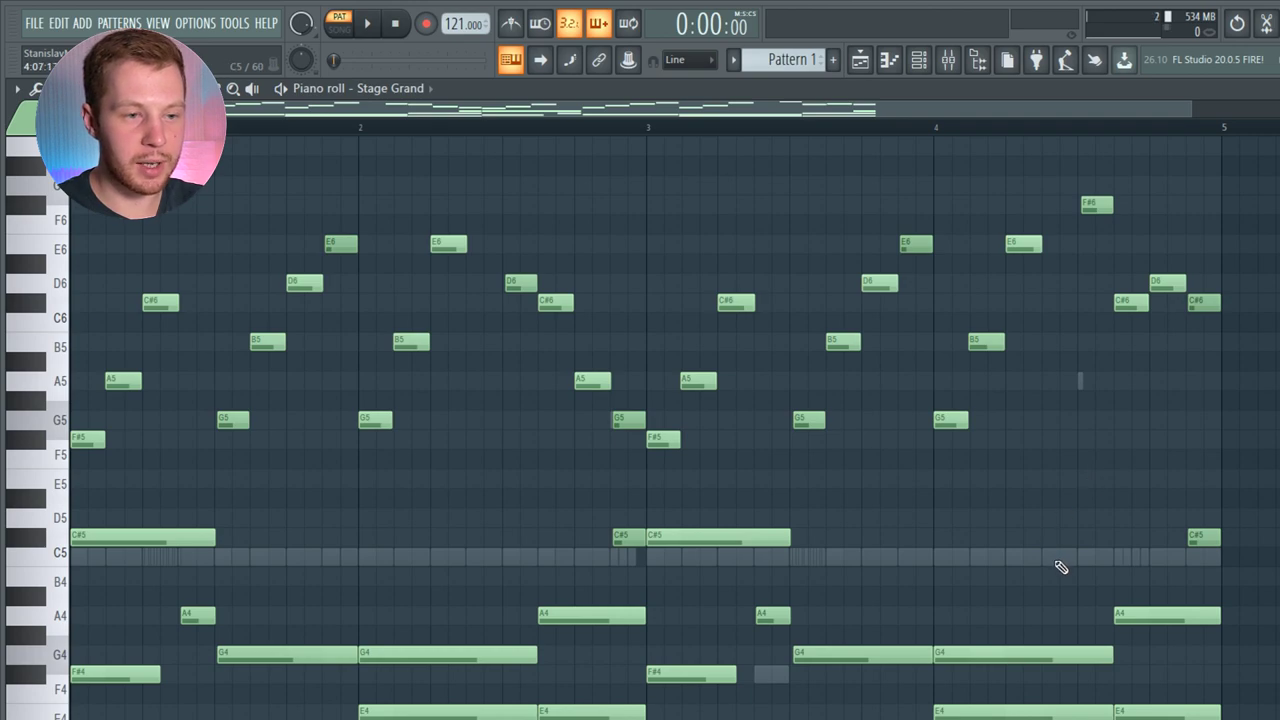
double_click(1080, 381)
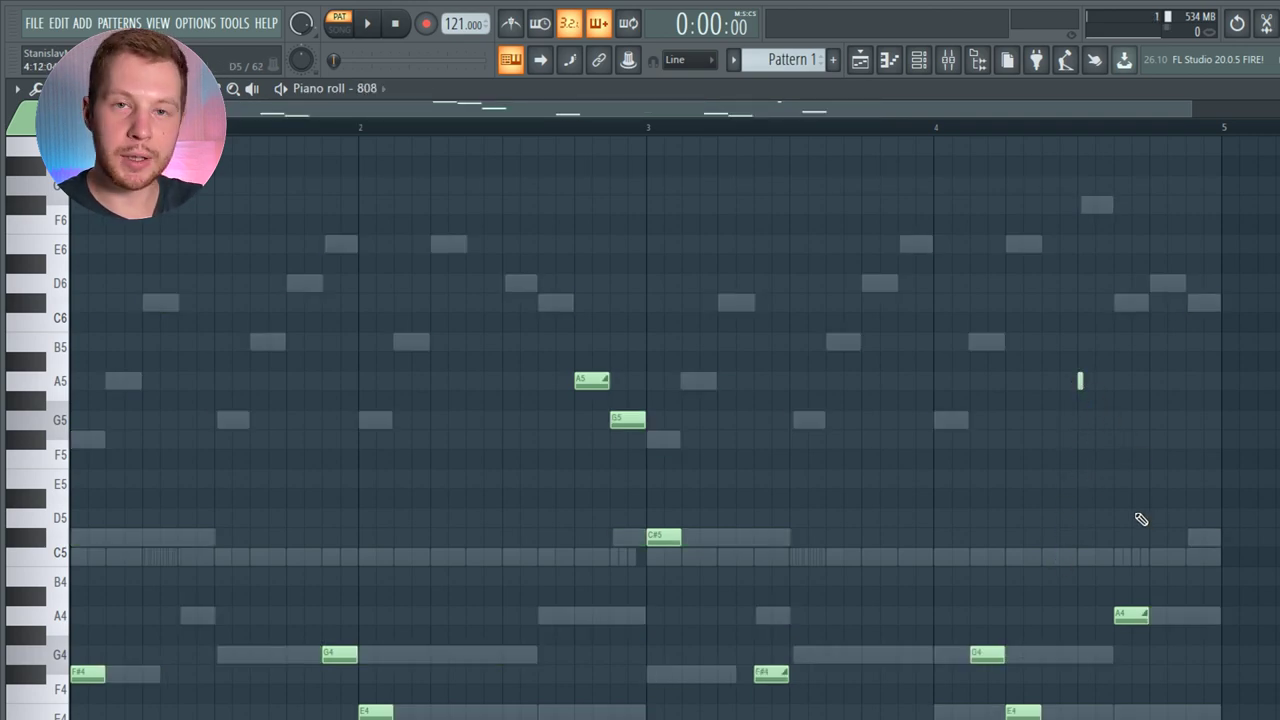
double_click(1056, 557)
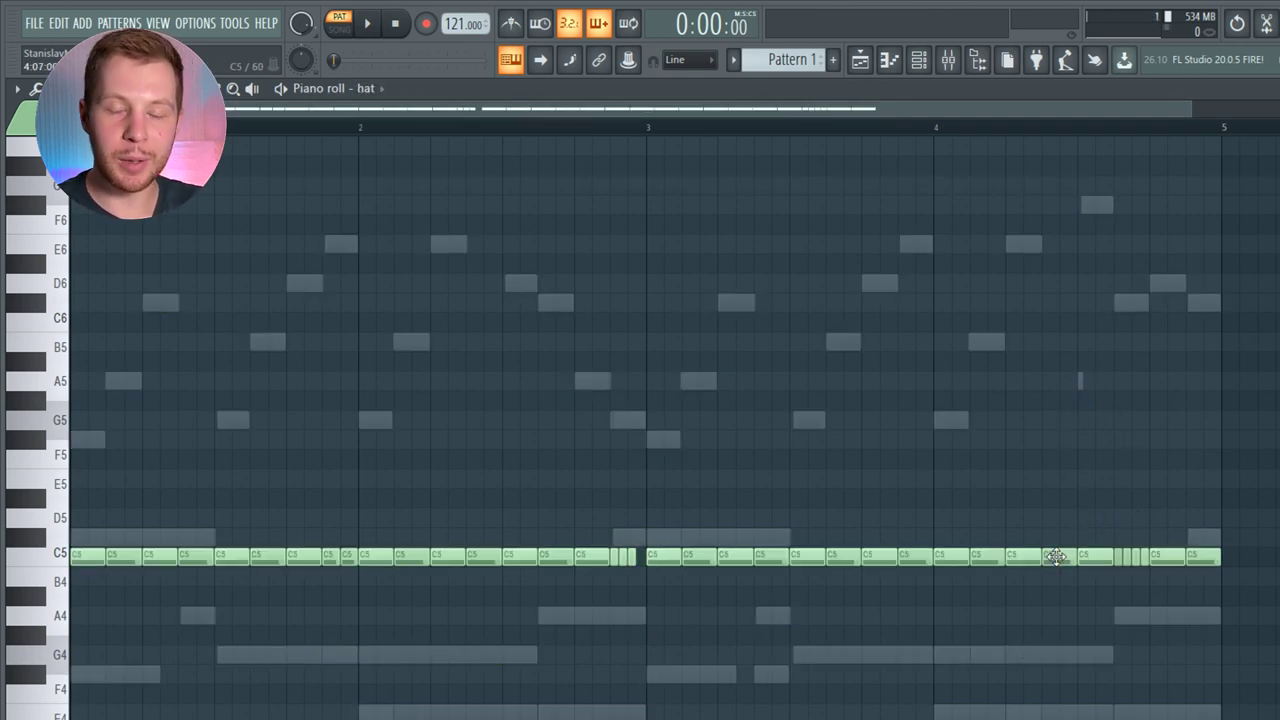
click(366, 88)
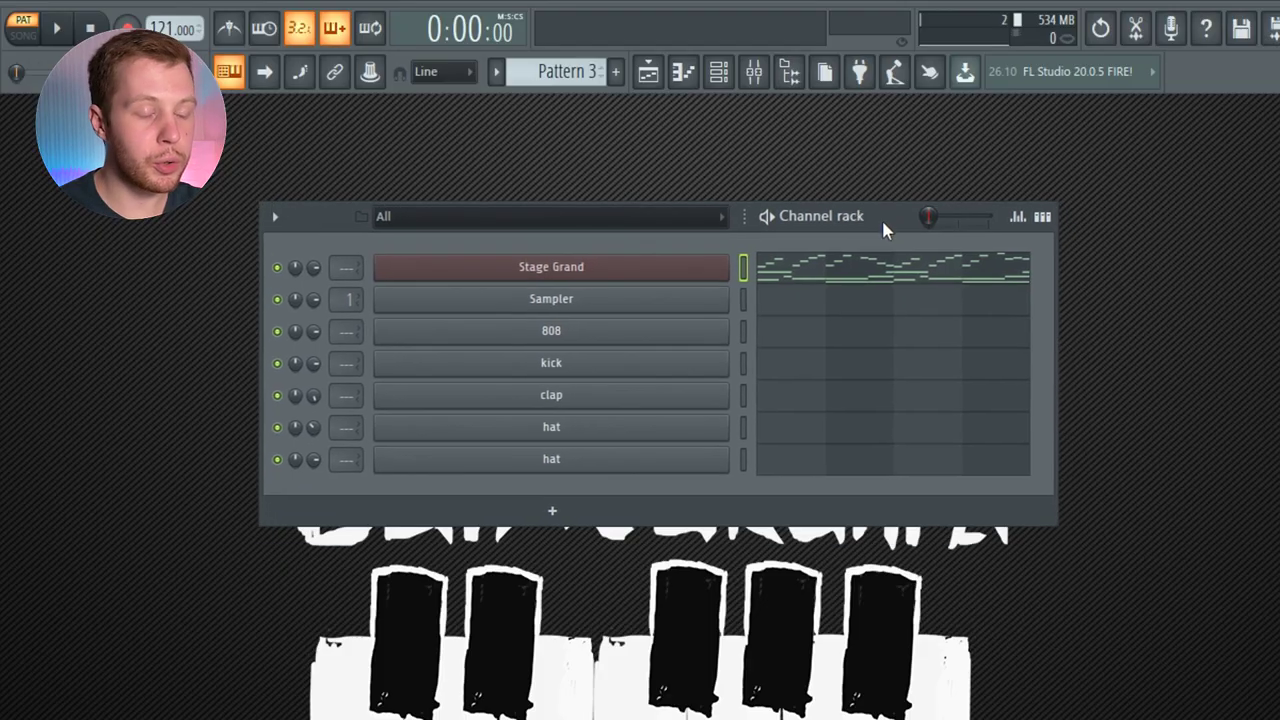
Render Pattern 3 as an audio clip and place the rendered clip in the playlist.
drag(883, 222, 863, 245)
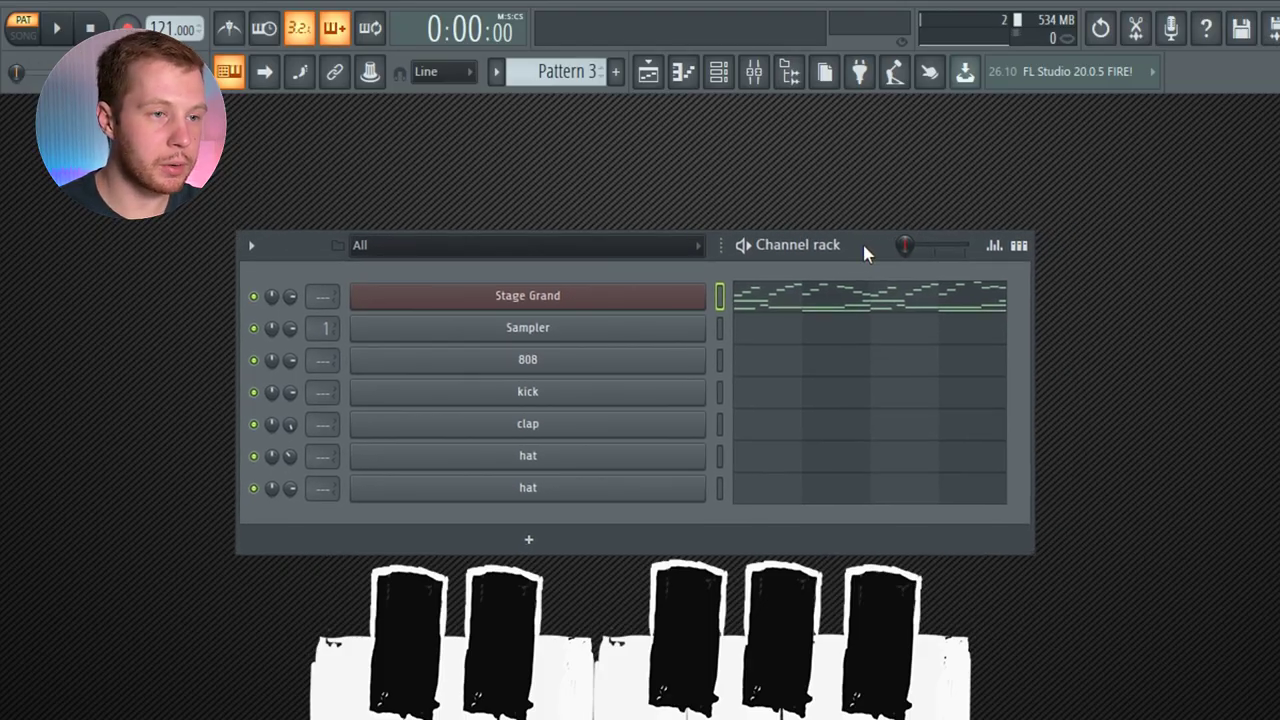
click(492, 72)
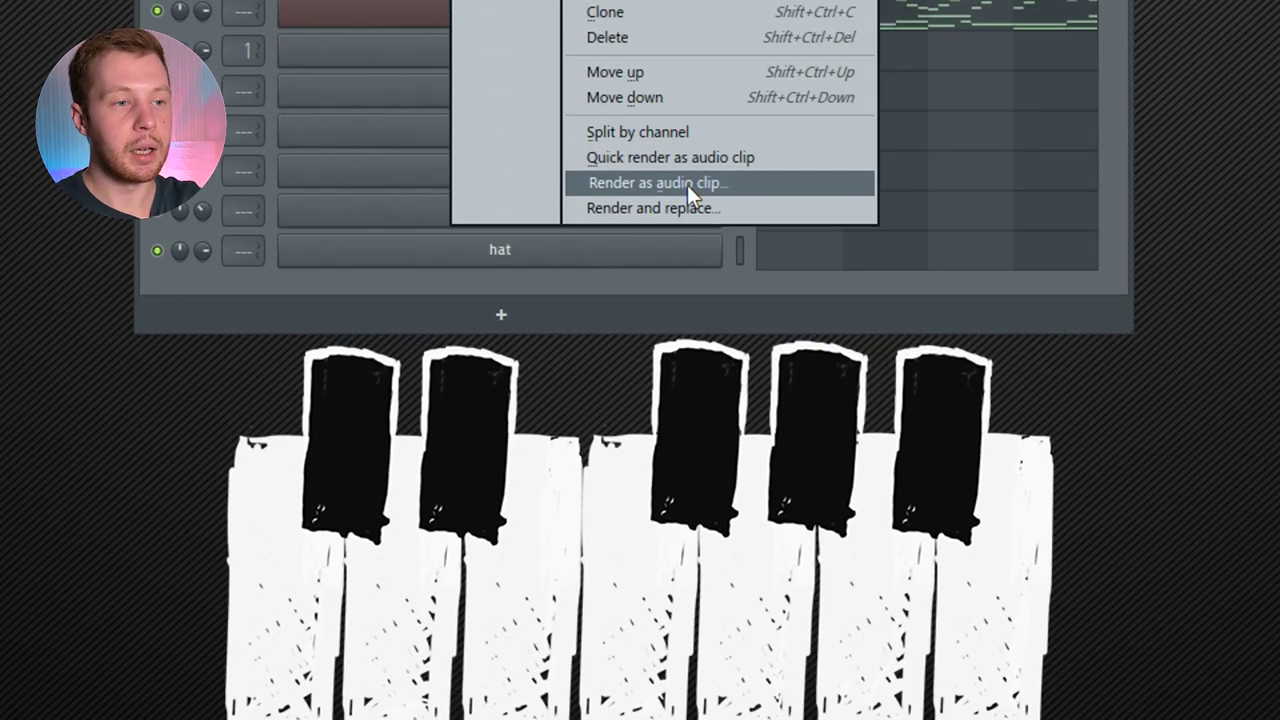
click(676, 435)
click(838, 575)
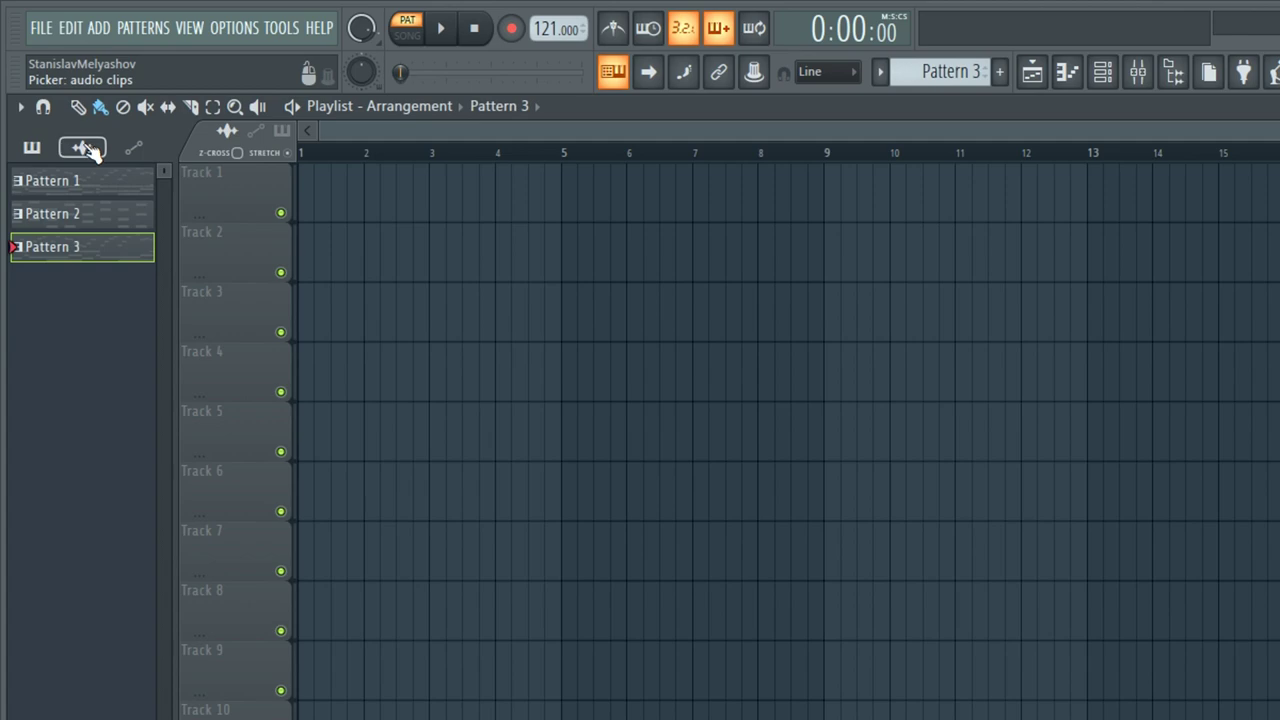
click(83, 147)
drag(133, 185, 360, 200)
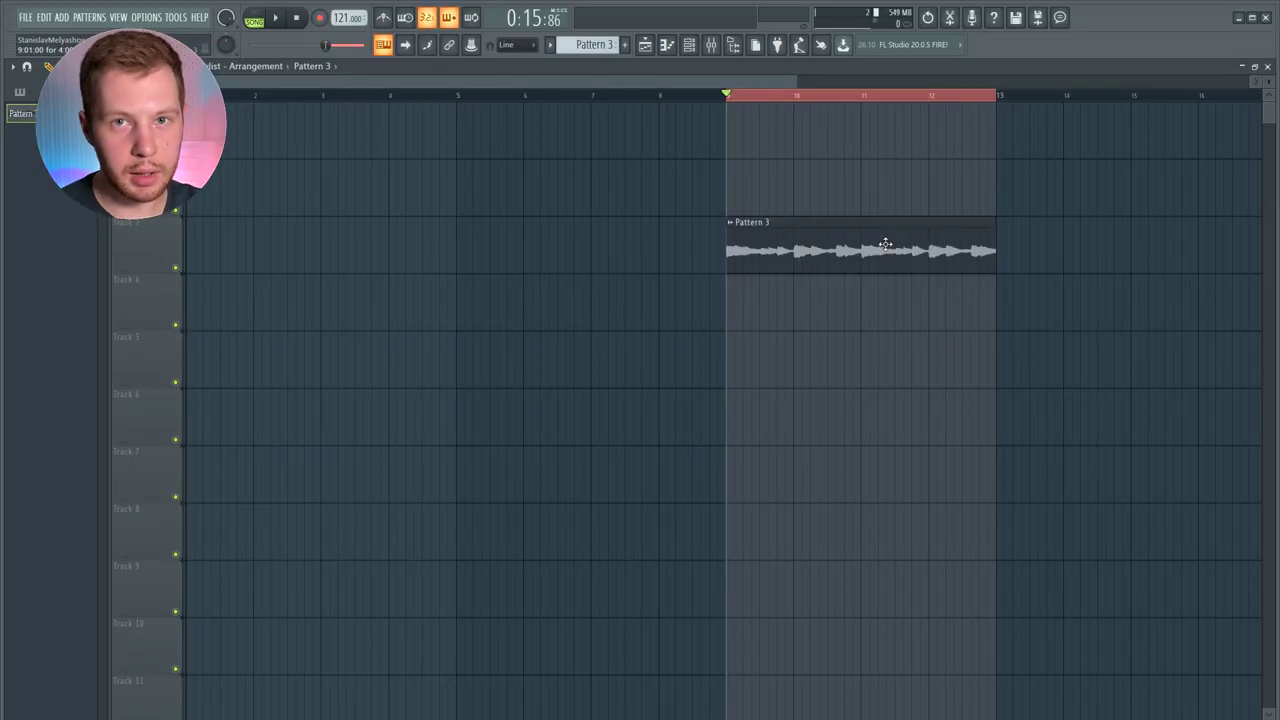
Try chopping the Pattern 3 audio clip in bars and resizing the clip.
click(730, 222)
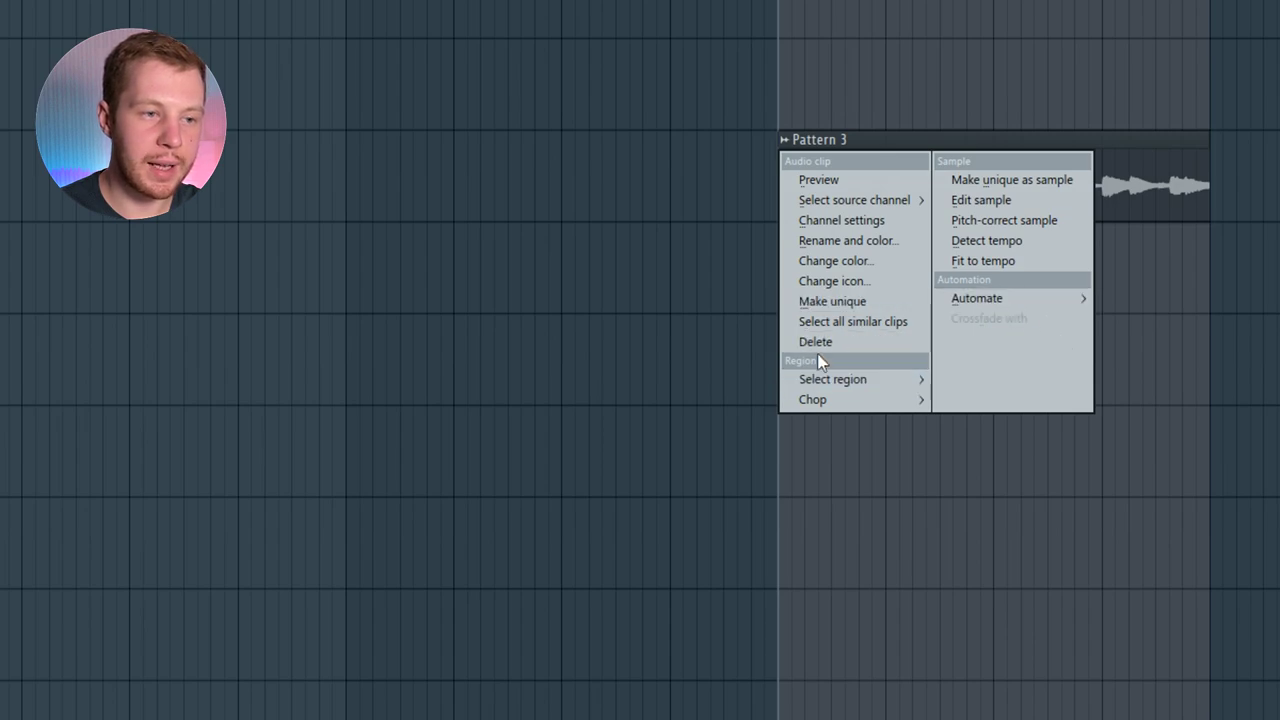
mouse_move(826, 398)
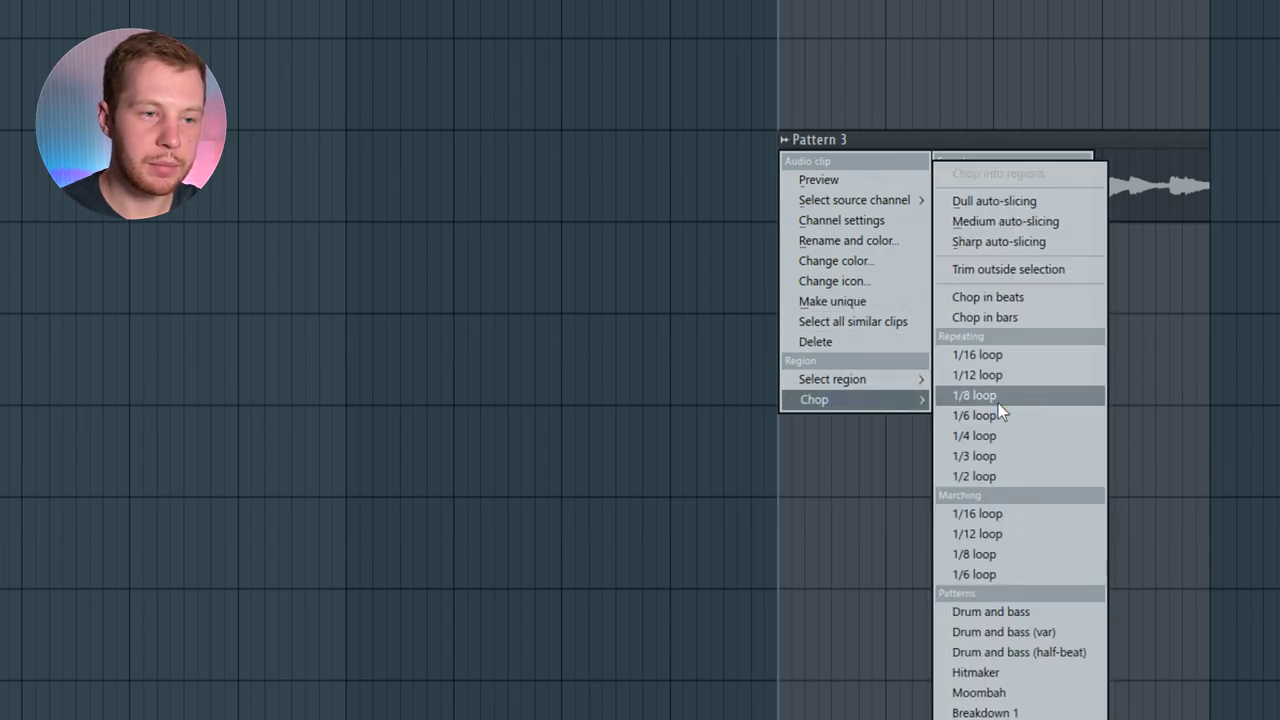
click(1045, 298)
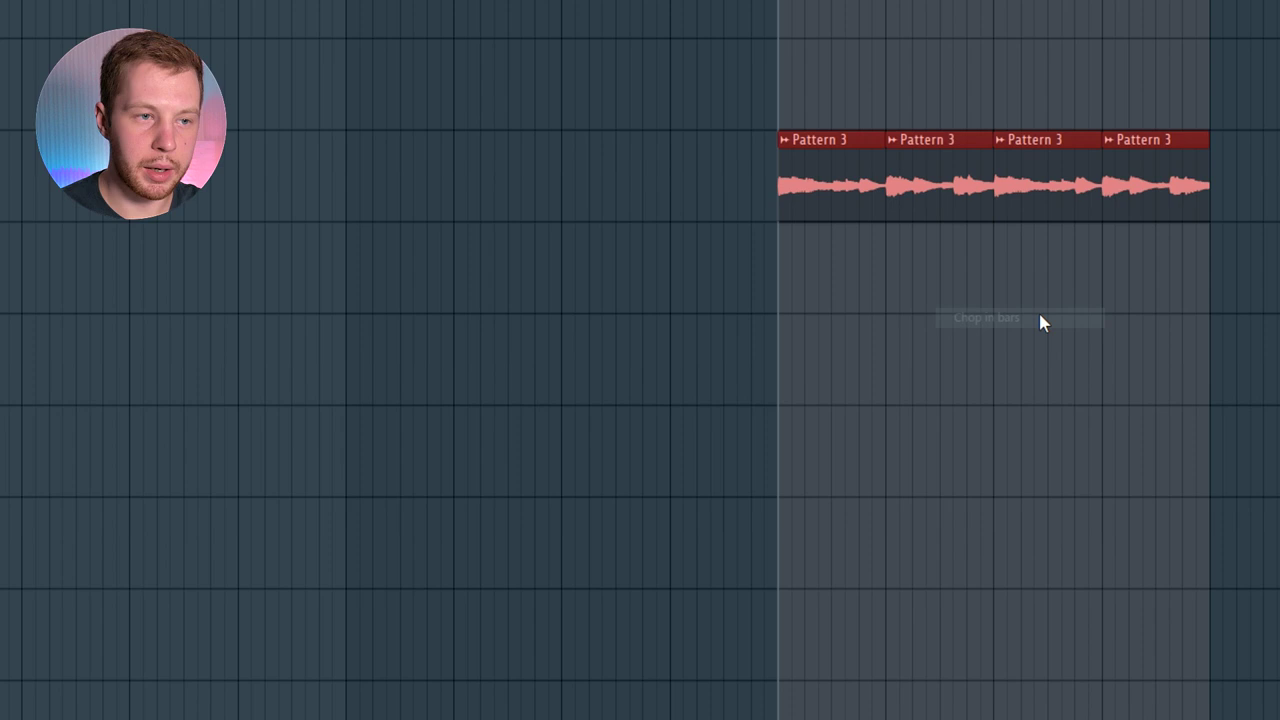
right_click(936, 197)
drag(887, 198, 1210, 198)
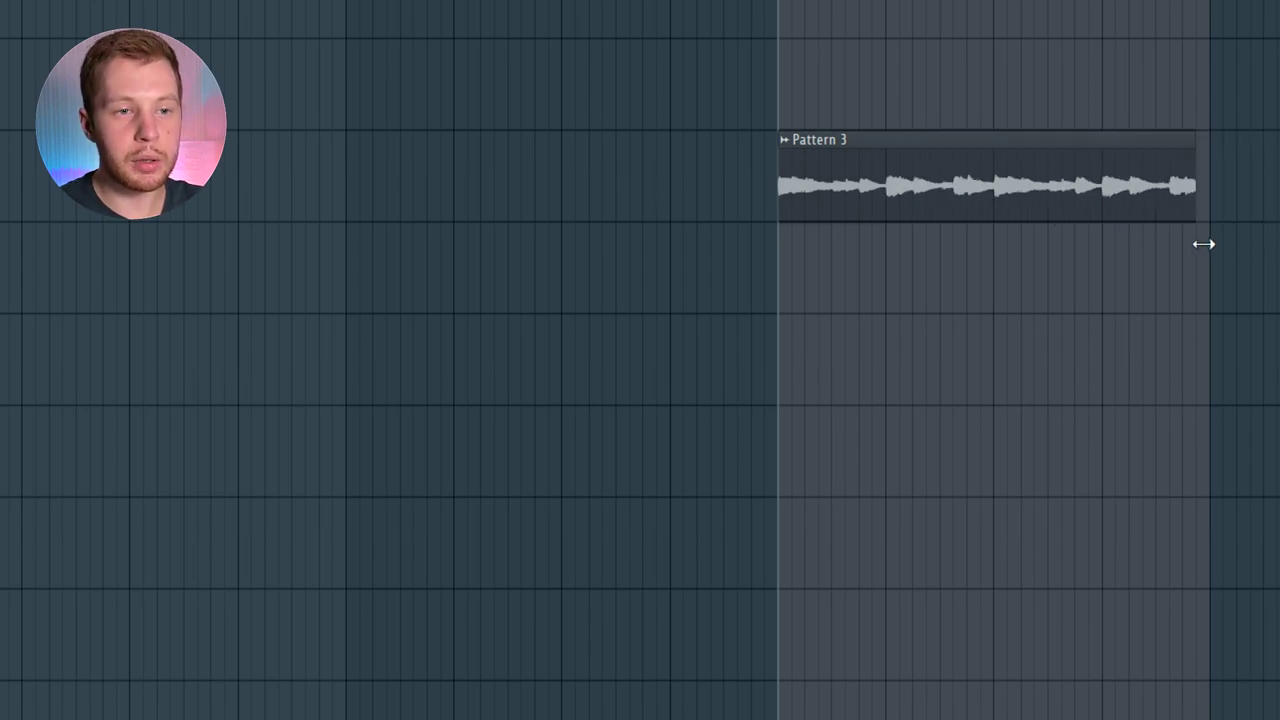
Create a volume automation clip for the Pattern 3 audio clip.
click(786, 142)
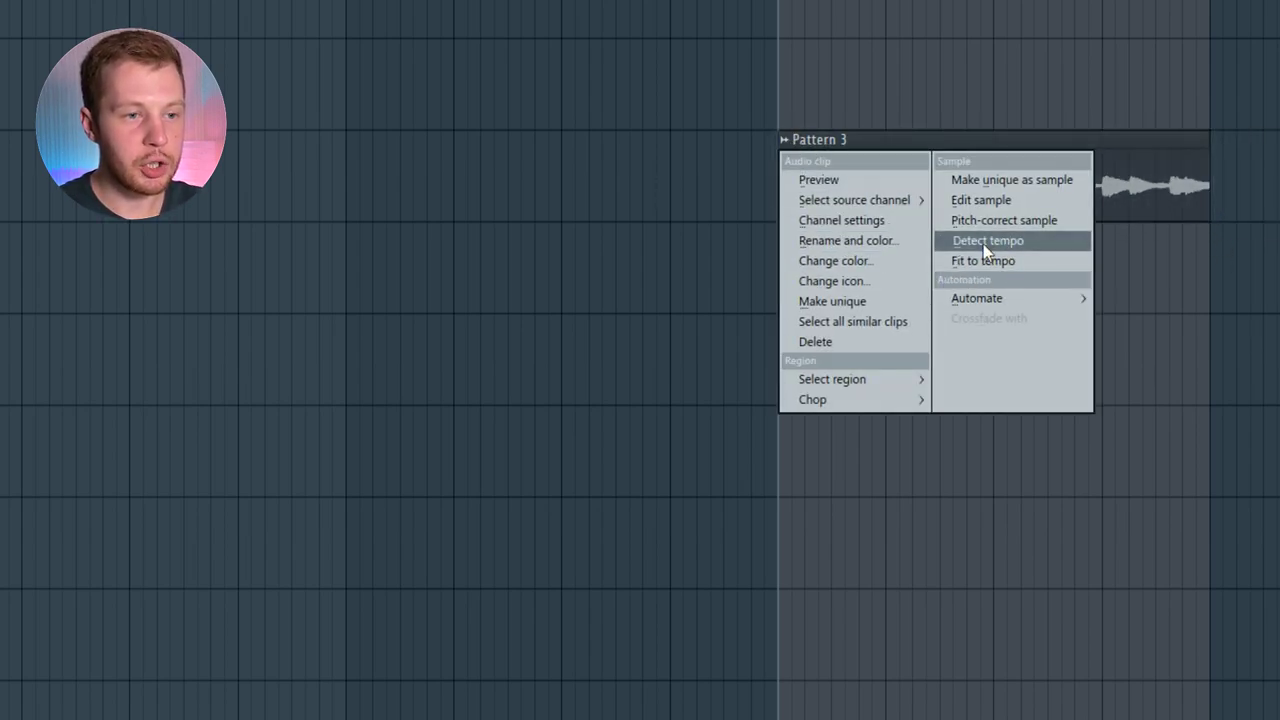
mouse_move(985, 298)
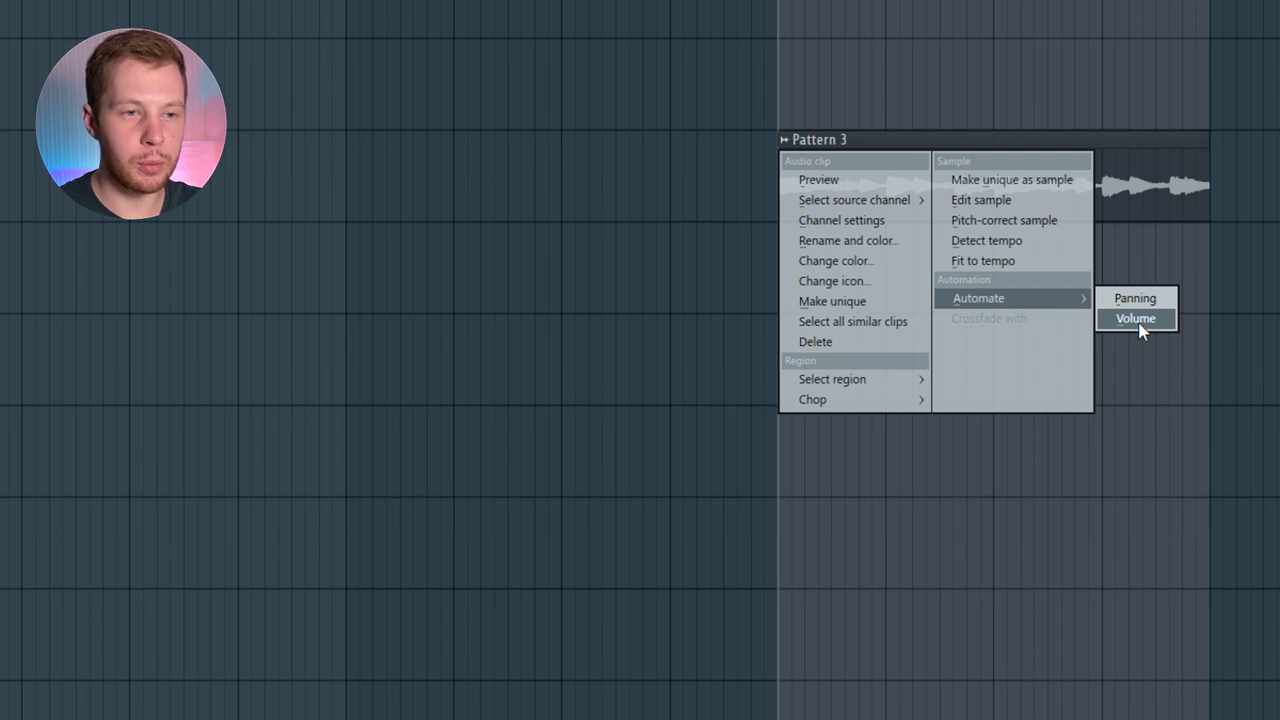
click(1137, 319)
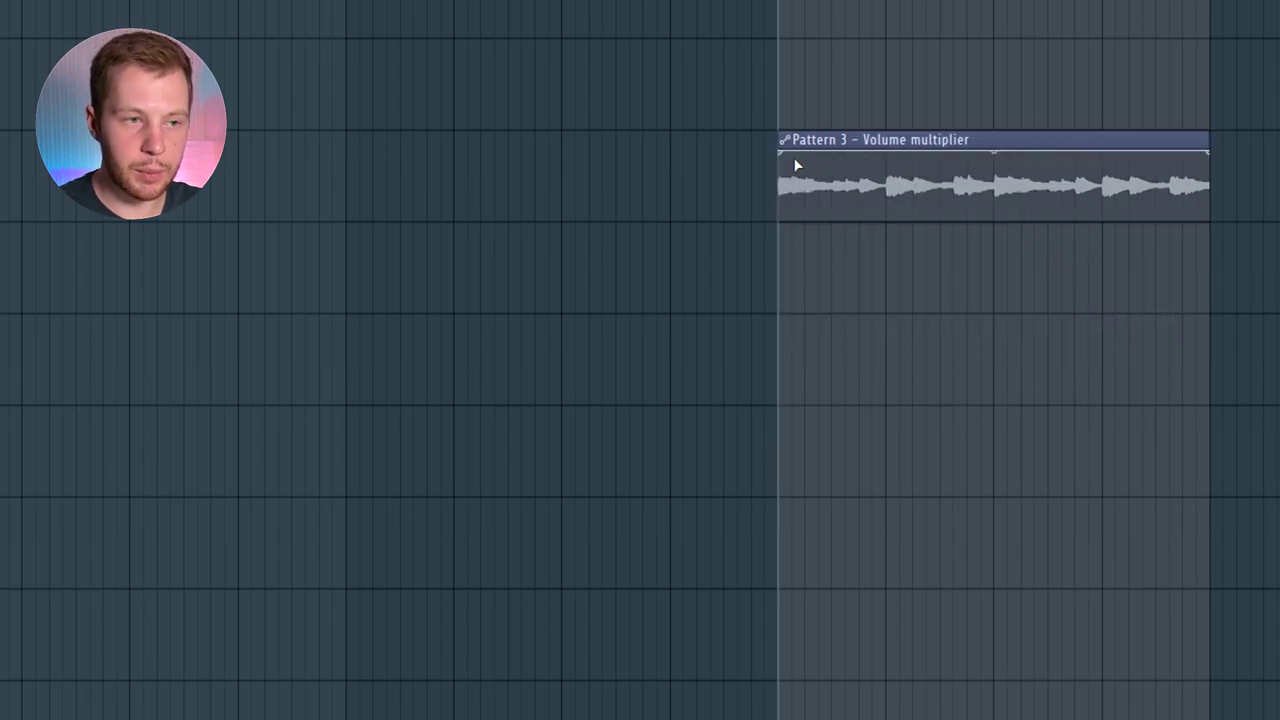
Shape the volume automation with a fade-in followed by alternating dips and peaks, and move it to the track below the audio clip.
drag(788, 156, 787, 264)
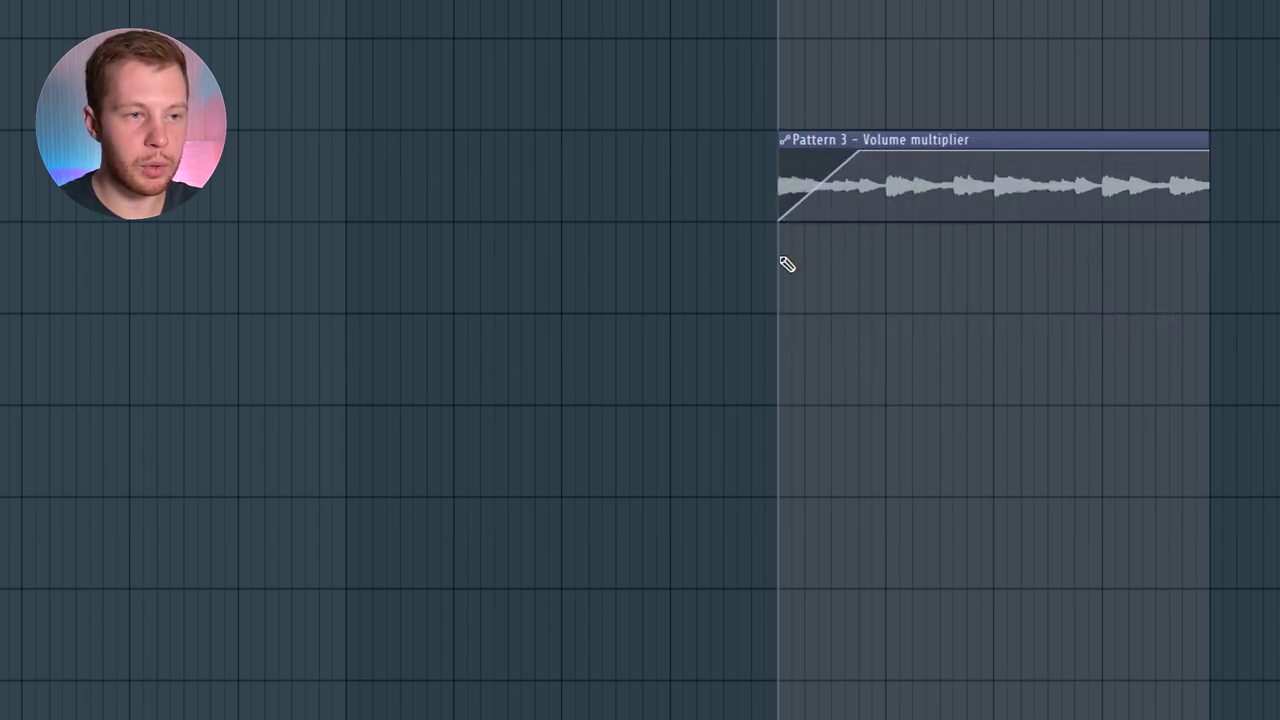
right_click(926, 153)
drag(926, 153, 1024, 203)
right_click(967, 185)
right_click(1024, 167)
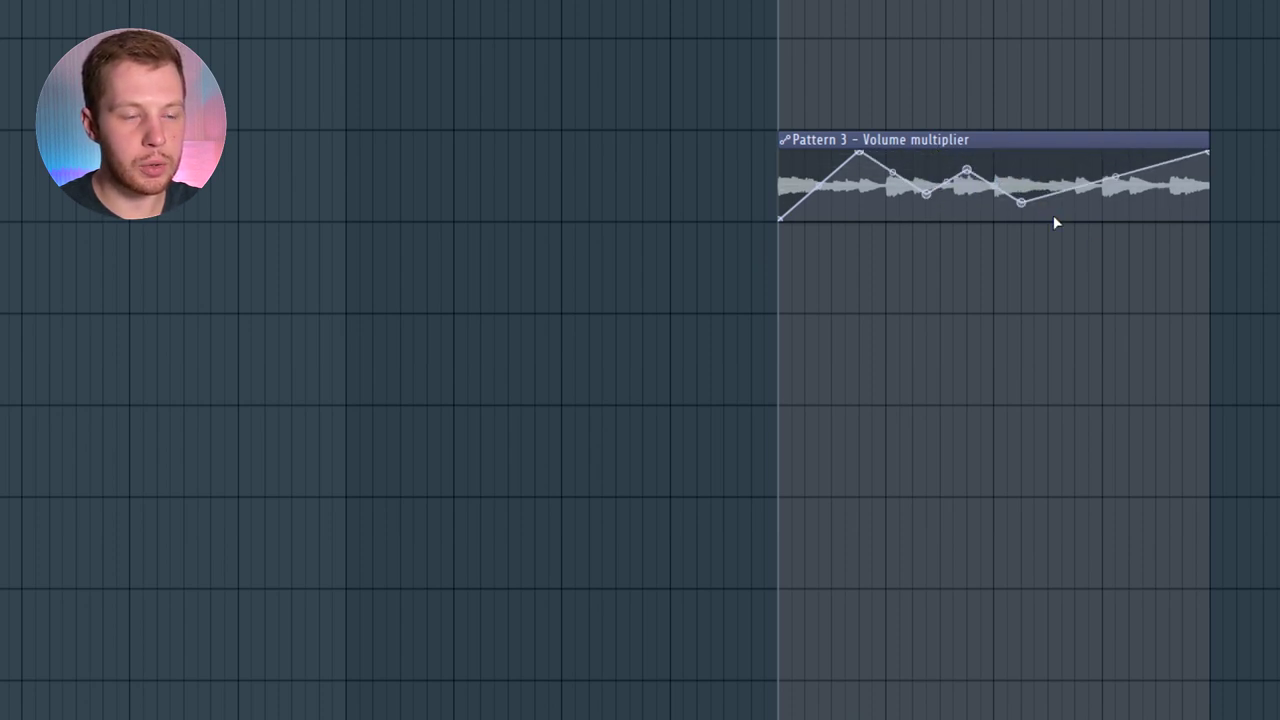
drag(1034, 136, 1029, 263)
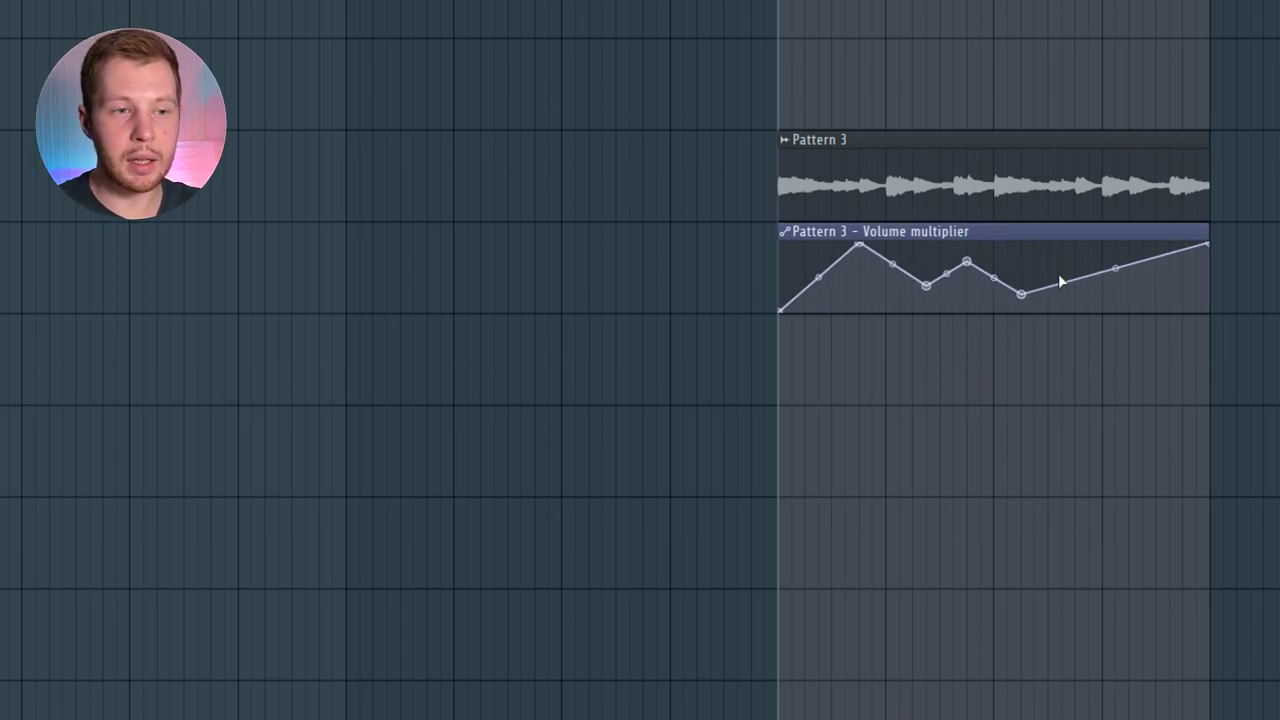
Open the Pattern 3 audio clip's channel settings and switch from the level adjustments to the sample settings.
double_click(988, 173)
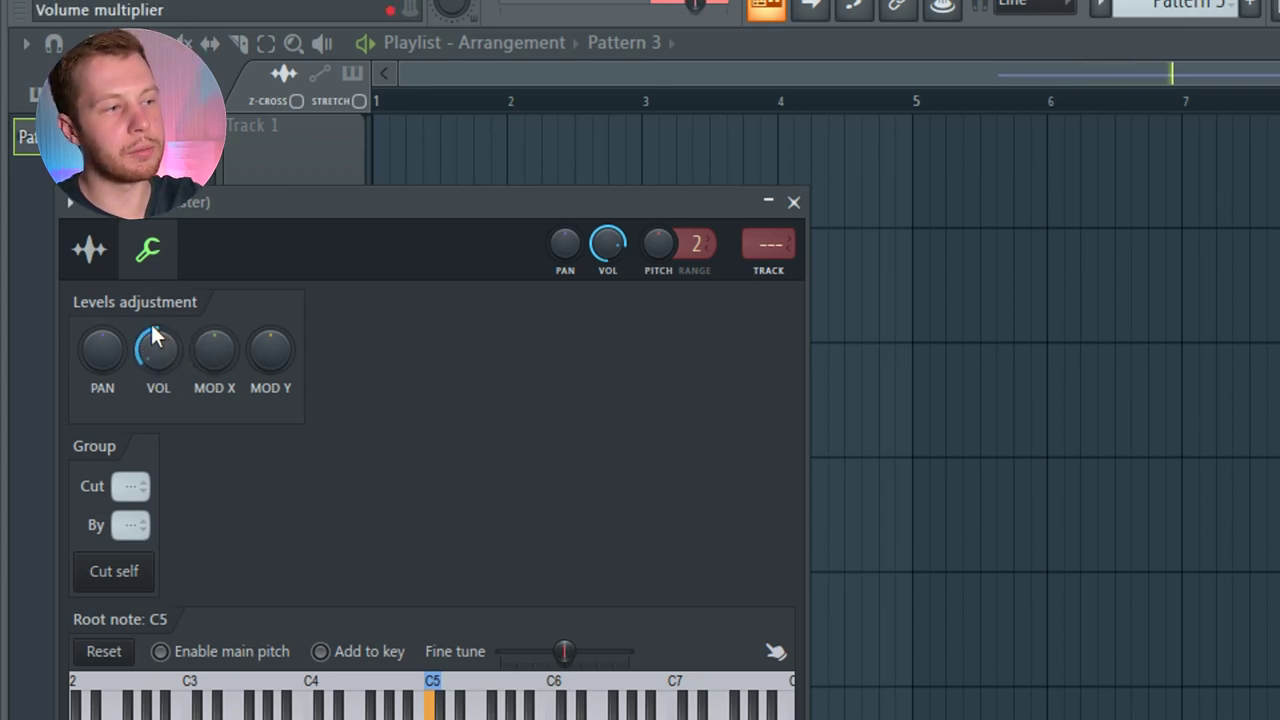
click(89, 249)
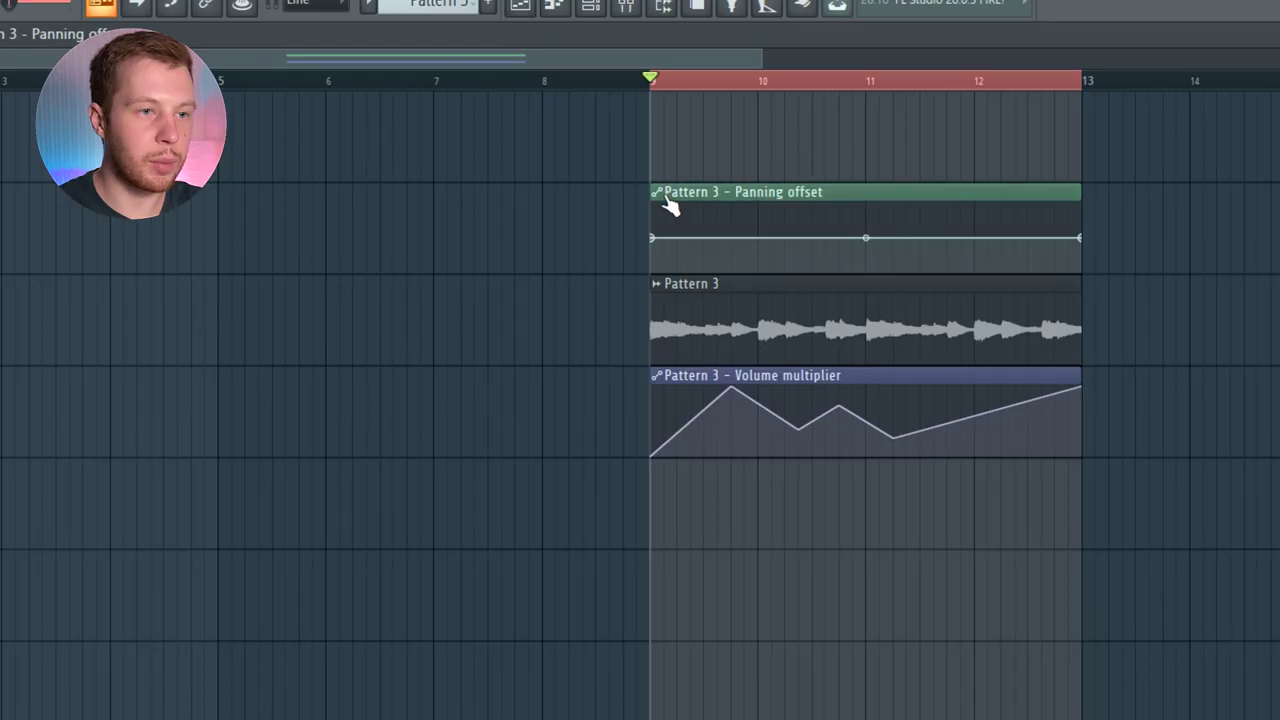
Open the settings of the Pattern 3 panning automation clip and enable its LFO.
click(659, 193)
mouse_move(745, 262)
double_click(821, 188)
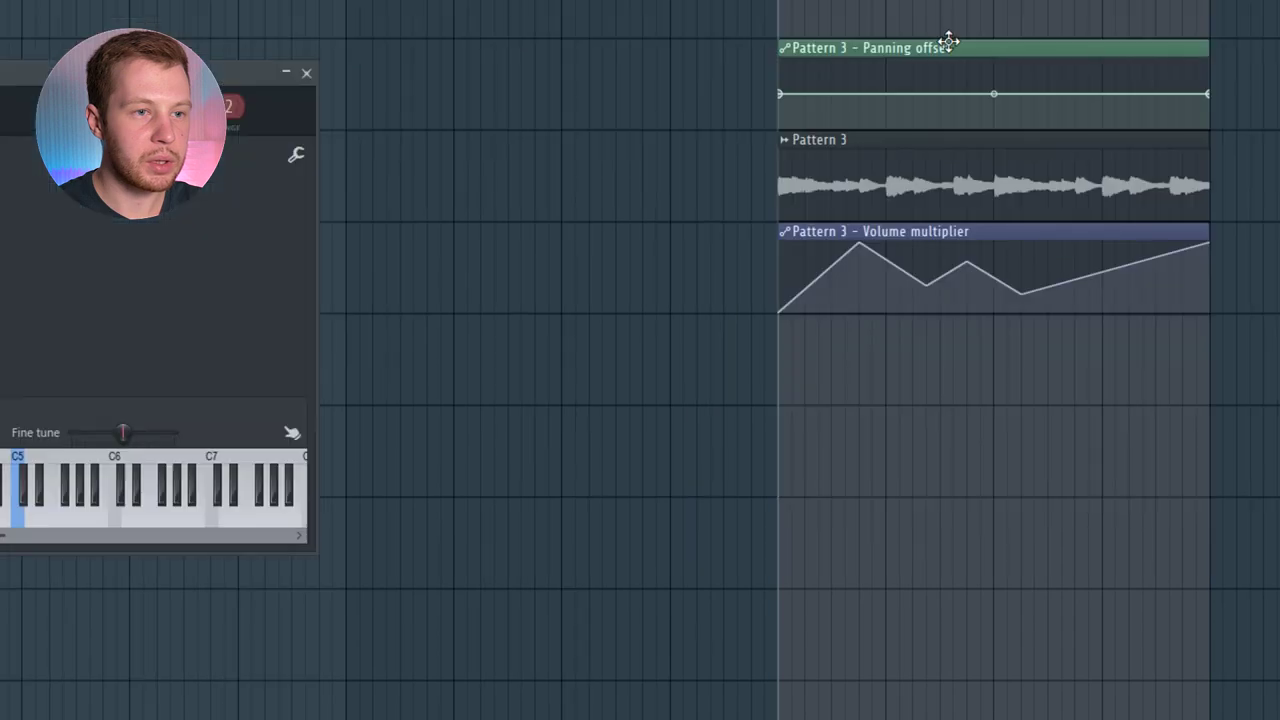
drag(14, 74, 768, 218)
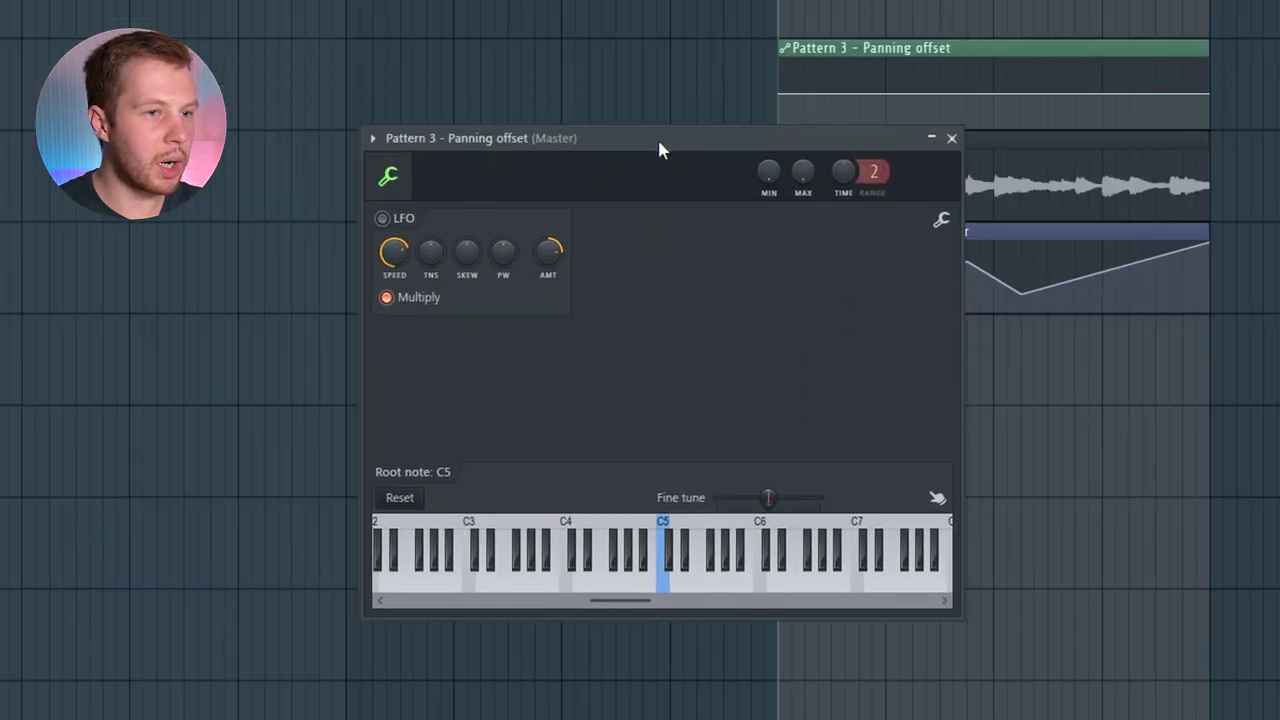
click(515, 290)
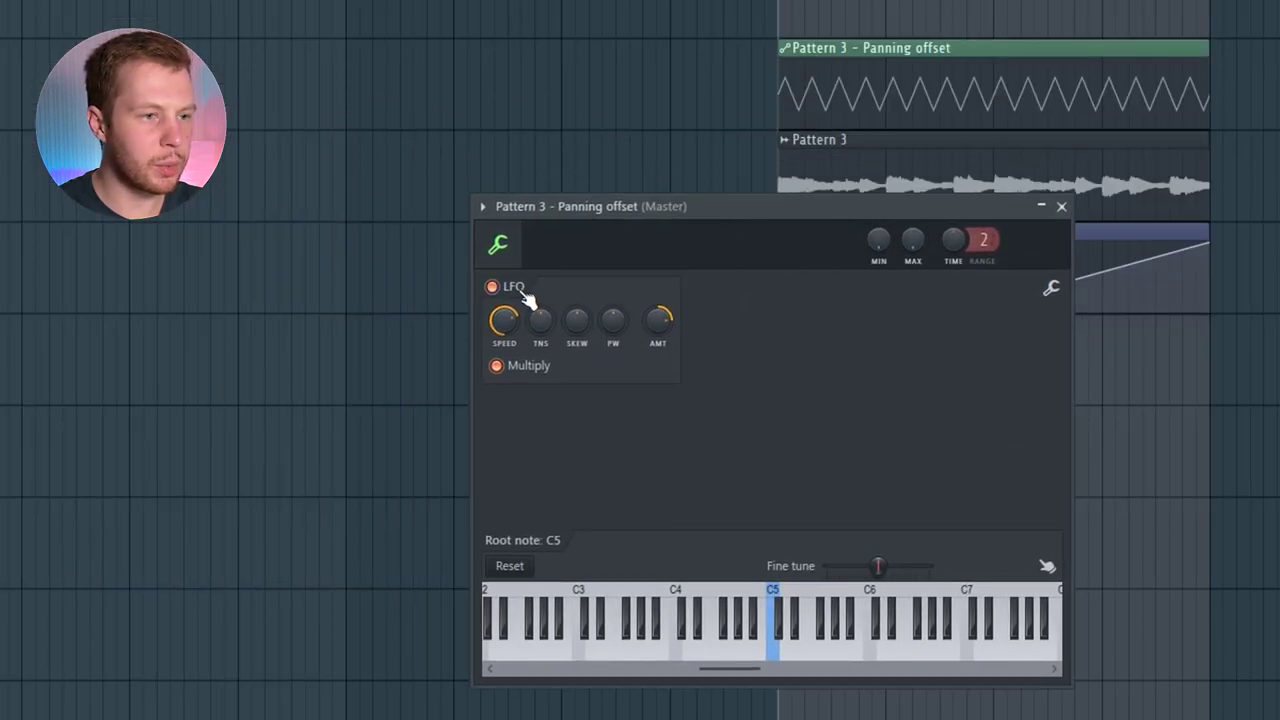
Slow the panning LFO, raise its tension and amount into a rounded wave, and play back the loop.
mouse_move(510, 324)
mouse_down()
mouse_move(510, 350)
mouse_move(508, 336)
mouse_up()
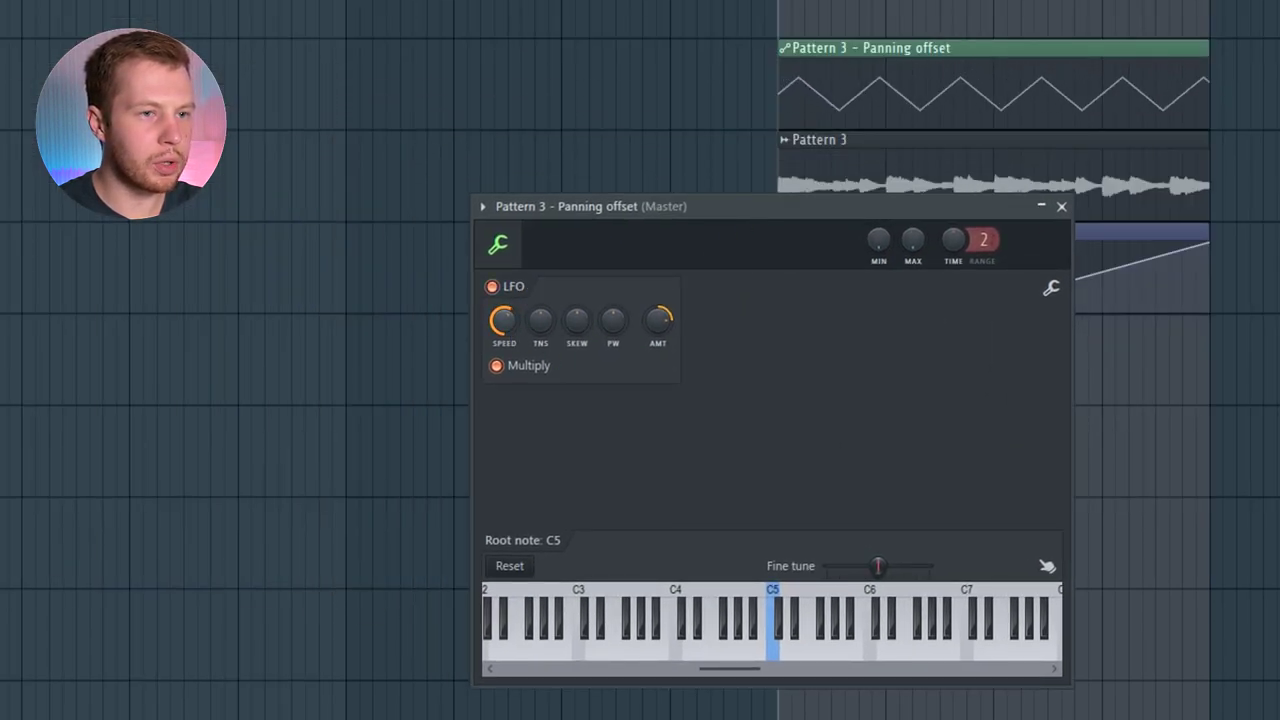
drag(540, 320, 540, 290)
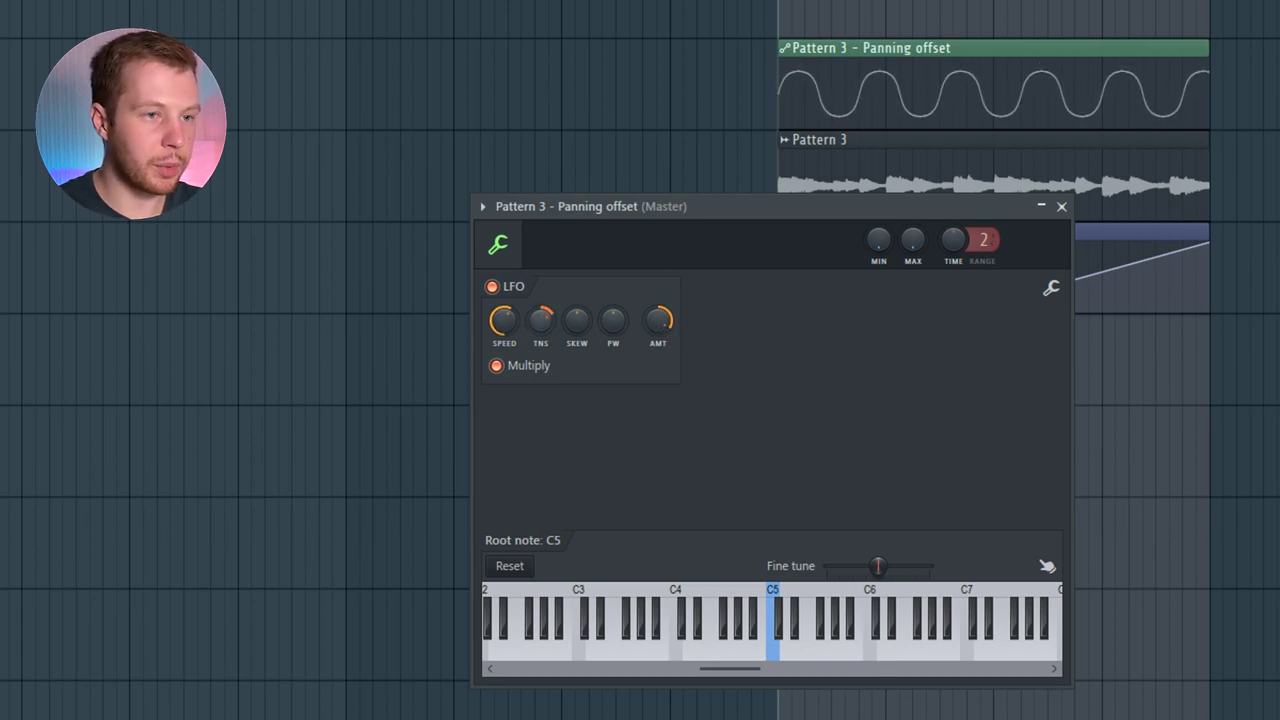
key(space)
click(1061, 206)
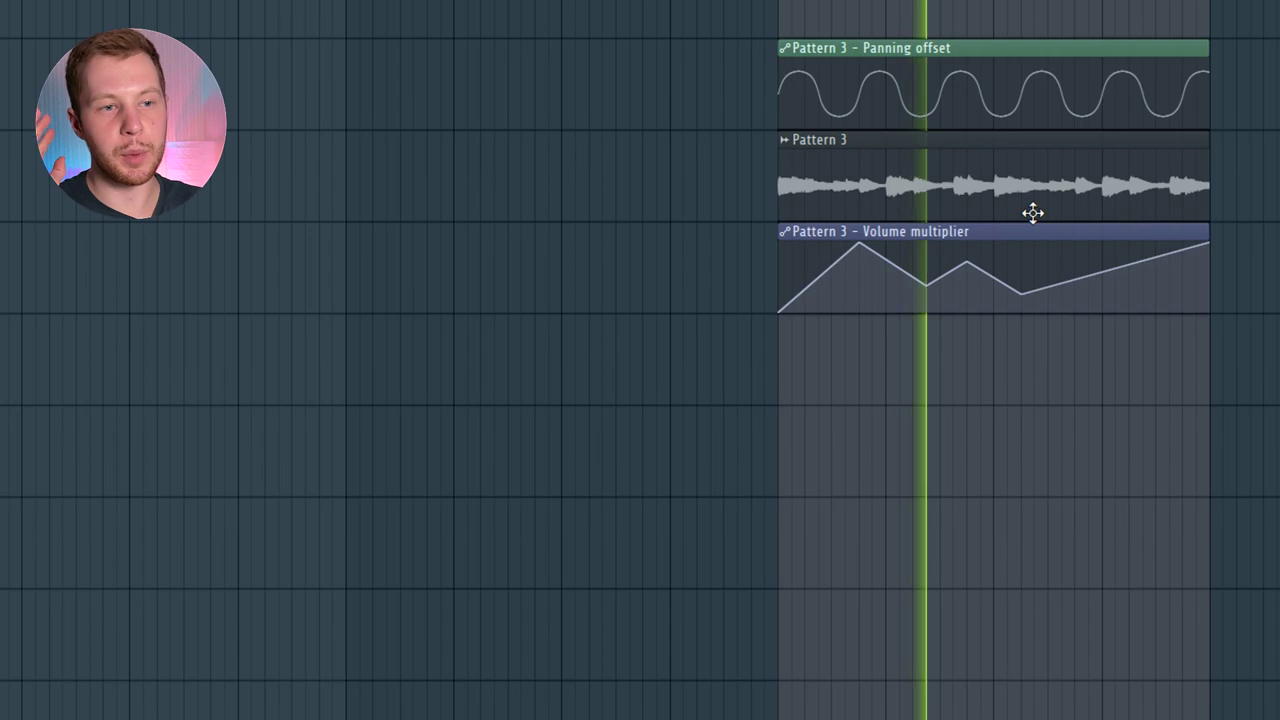
key(space)
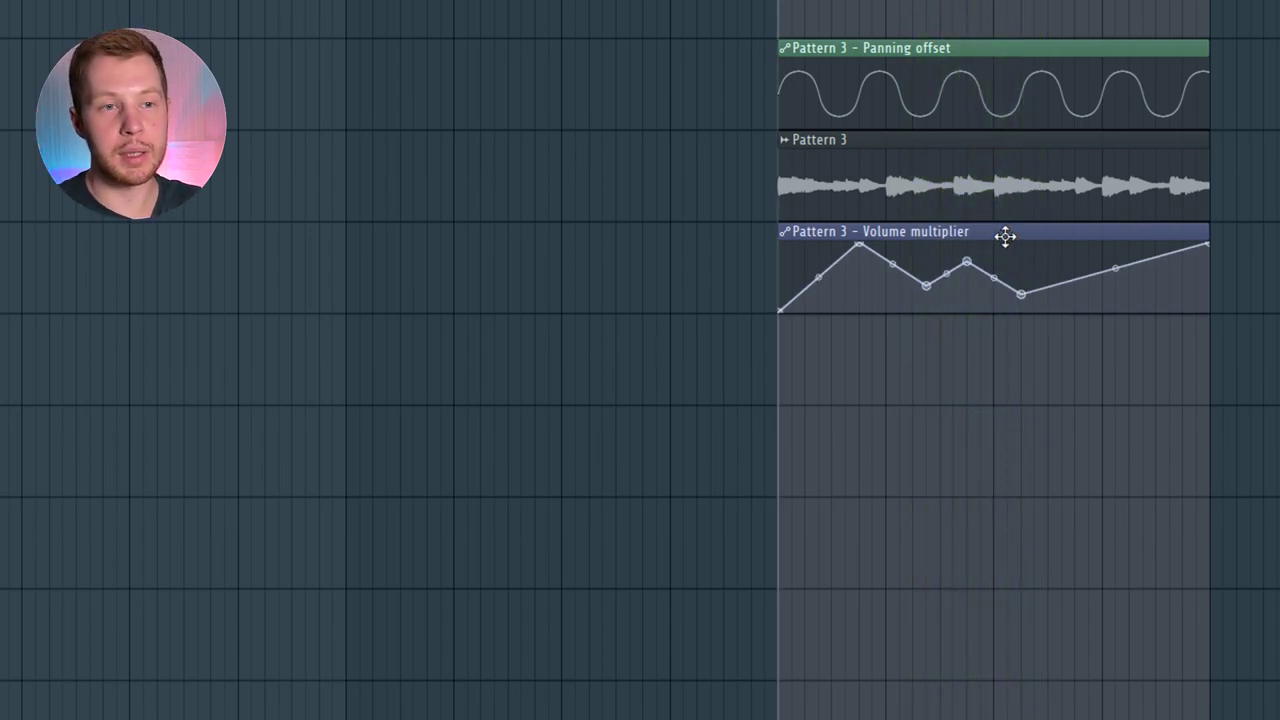
Open the mixer with Insert 5 selected.
drag(1014, 239, 1036, 44)
click(1159, 54)
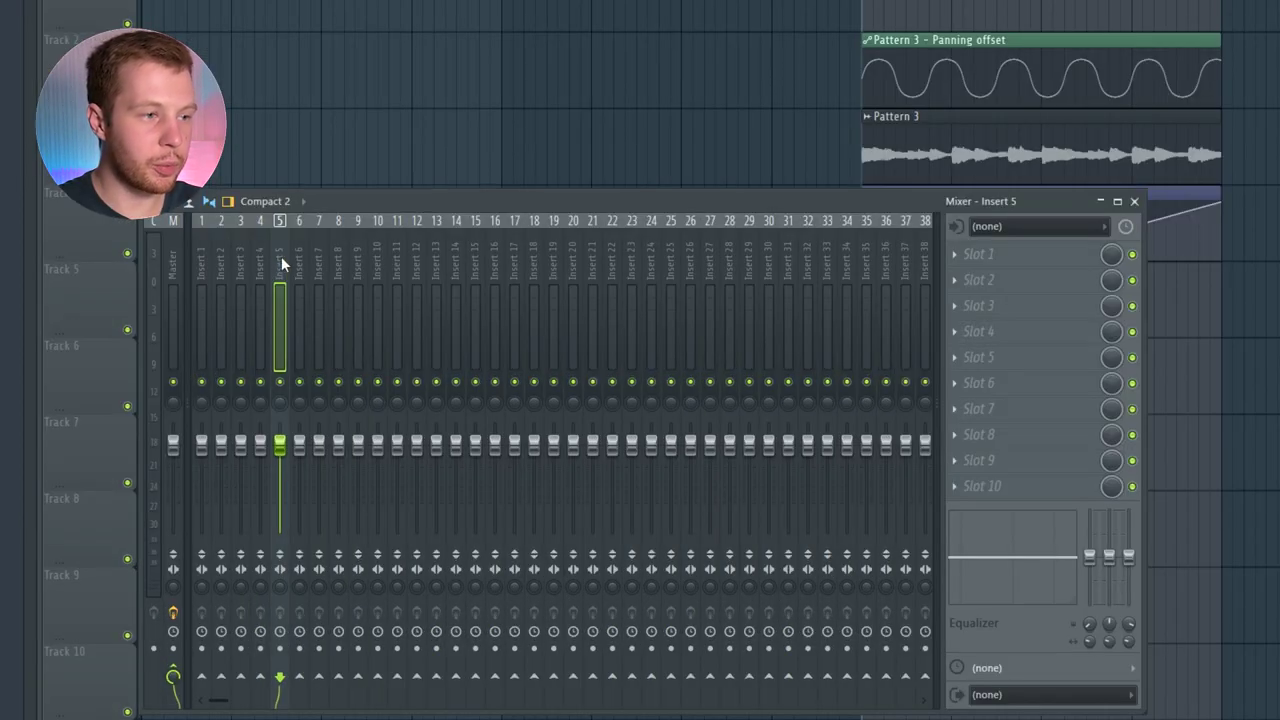
Browse the saved mixer track states available for Insert 5, leaving the track without loading one.
right_click(281, 256)
mouse_move(341, 293)
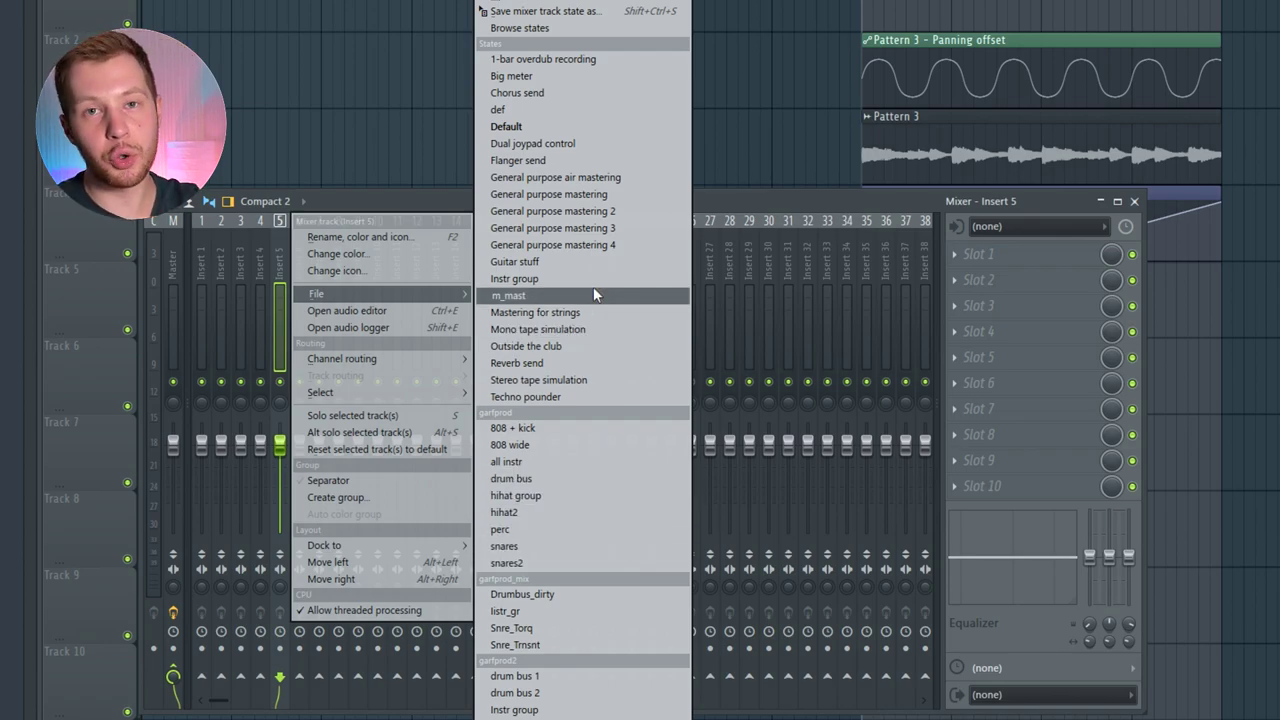
click(797, 187)
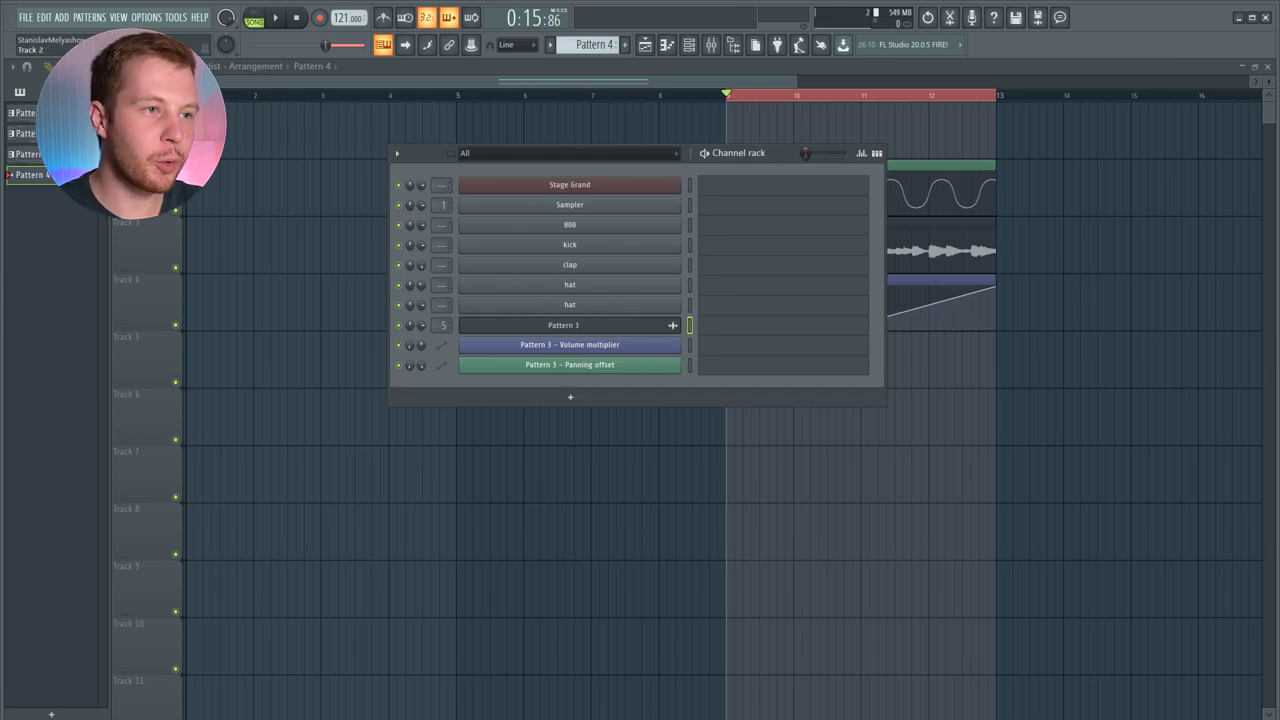
Enable the typing keyboard as a piano and arm recording for Pattern 4.
click(600, 44)
click(348, 231)
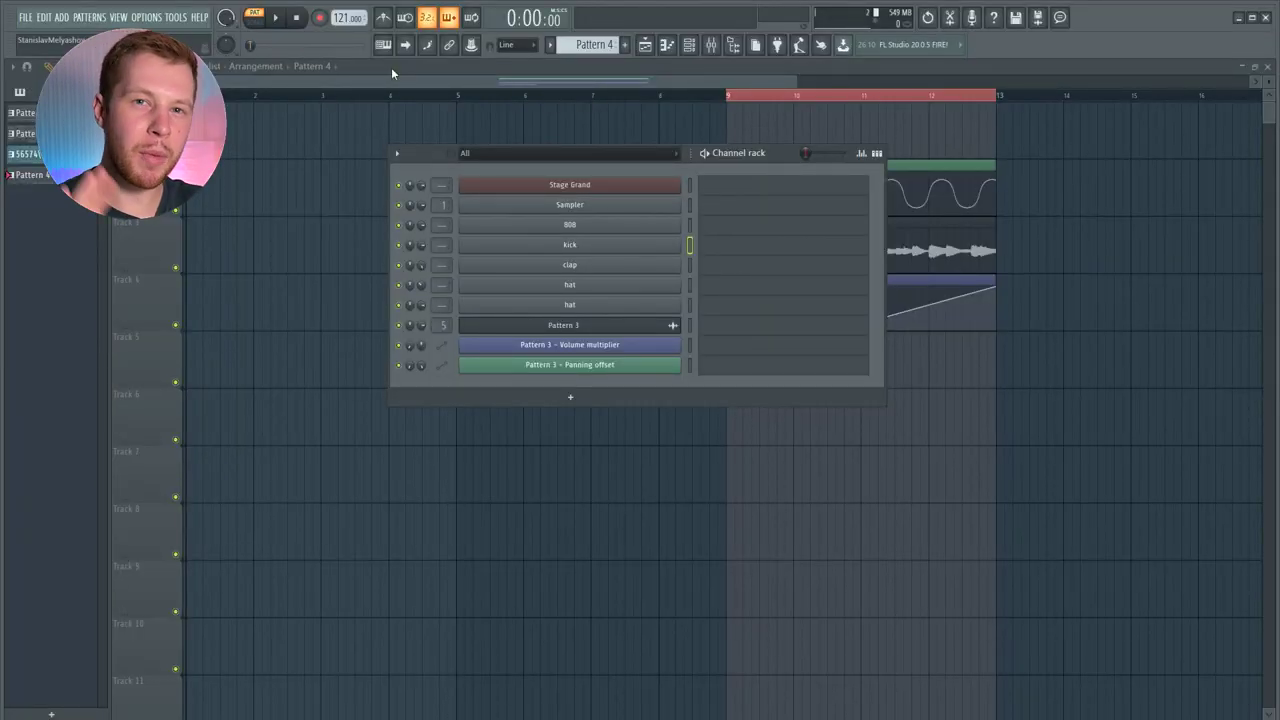
click(383, 44)
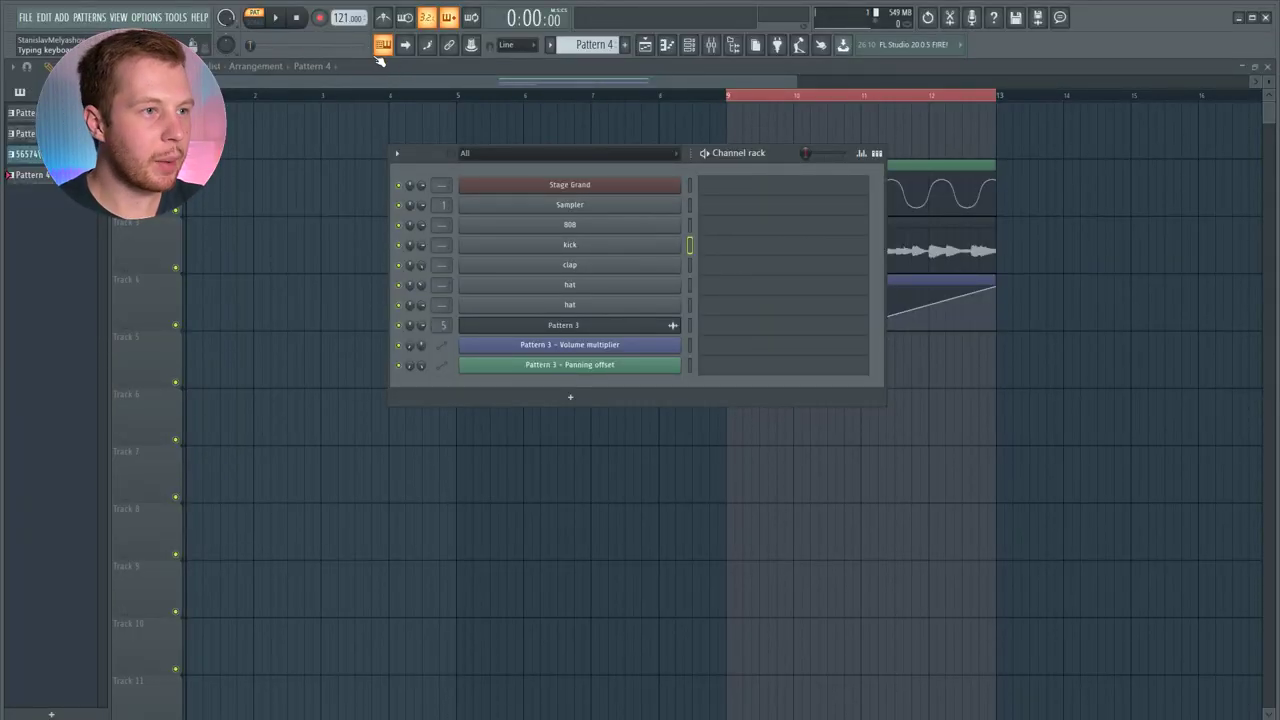
click(318, 18)
click(652, 427)
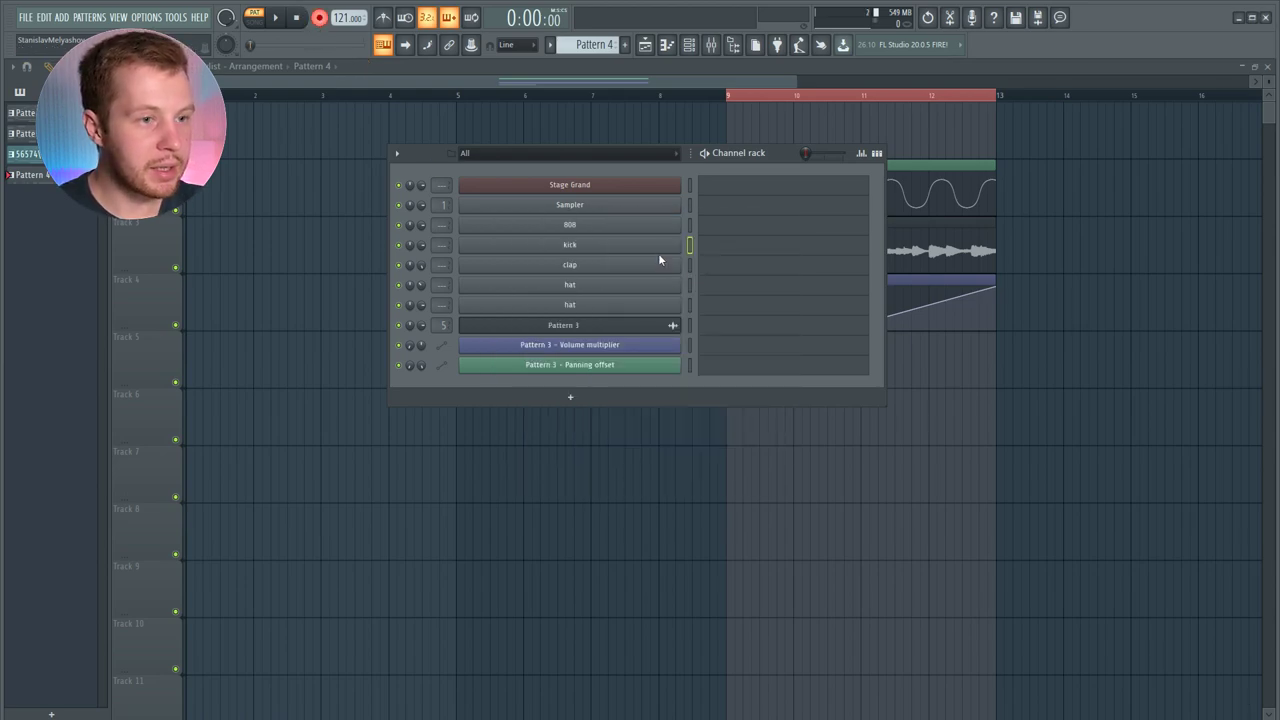
Record a short melody (D5, C5, D5, F5, D5, D#4) into the kick's piano roll with the metronome on.
click(656, 247)
key(F7)
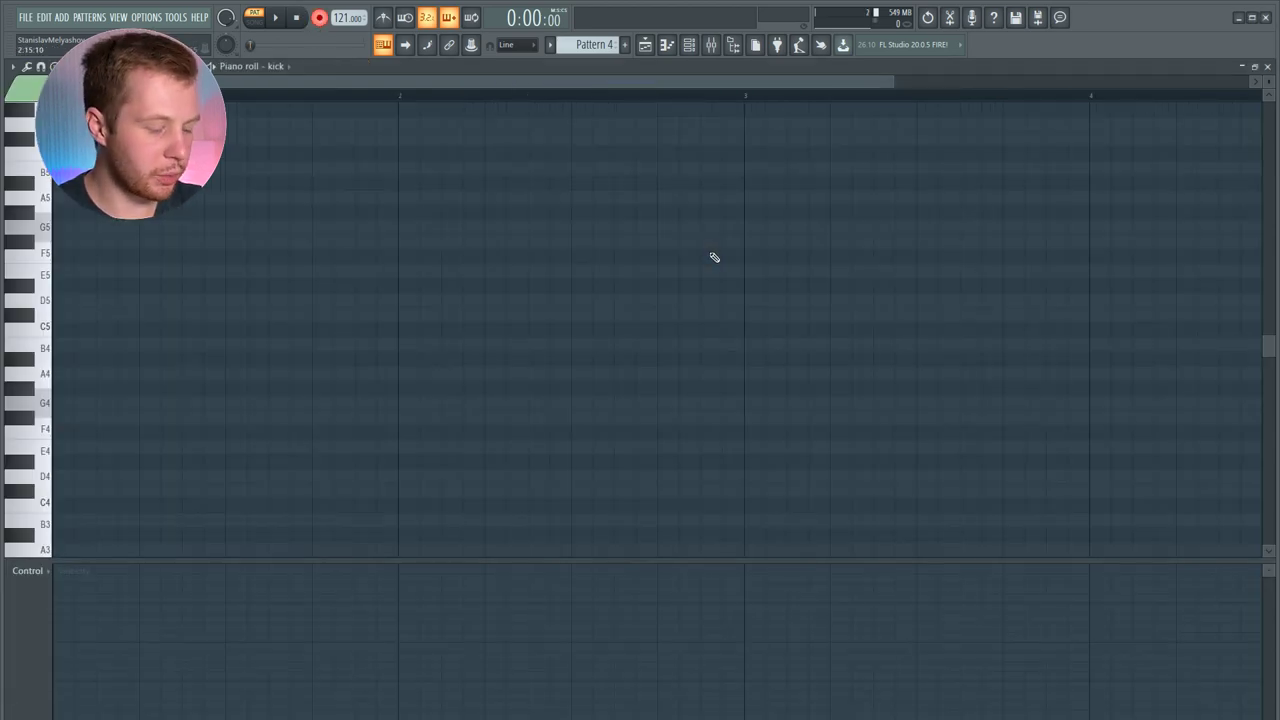
key(ctrl+m)
key(space)
key(w)
key(q)
key(w)
key(r)
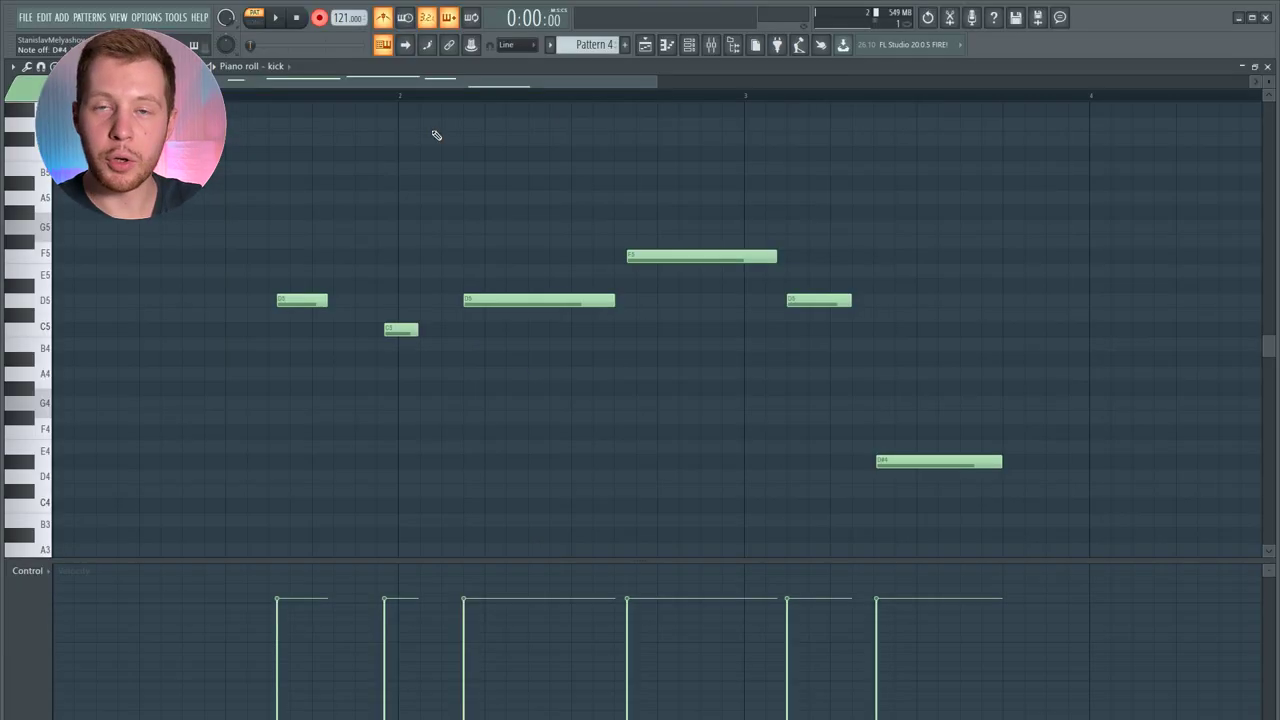